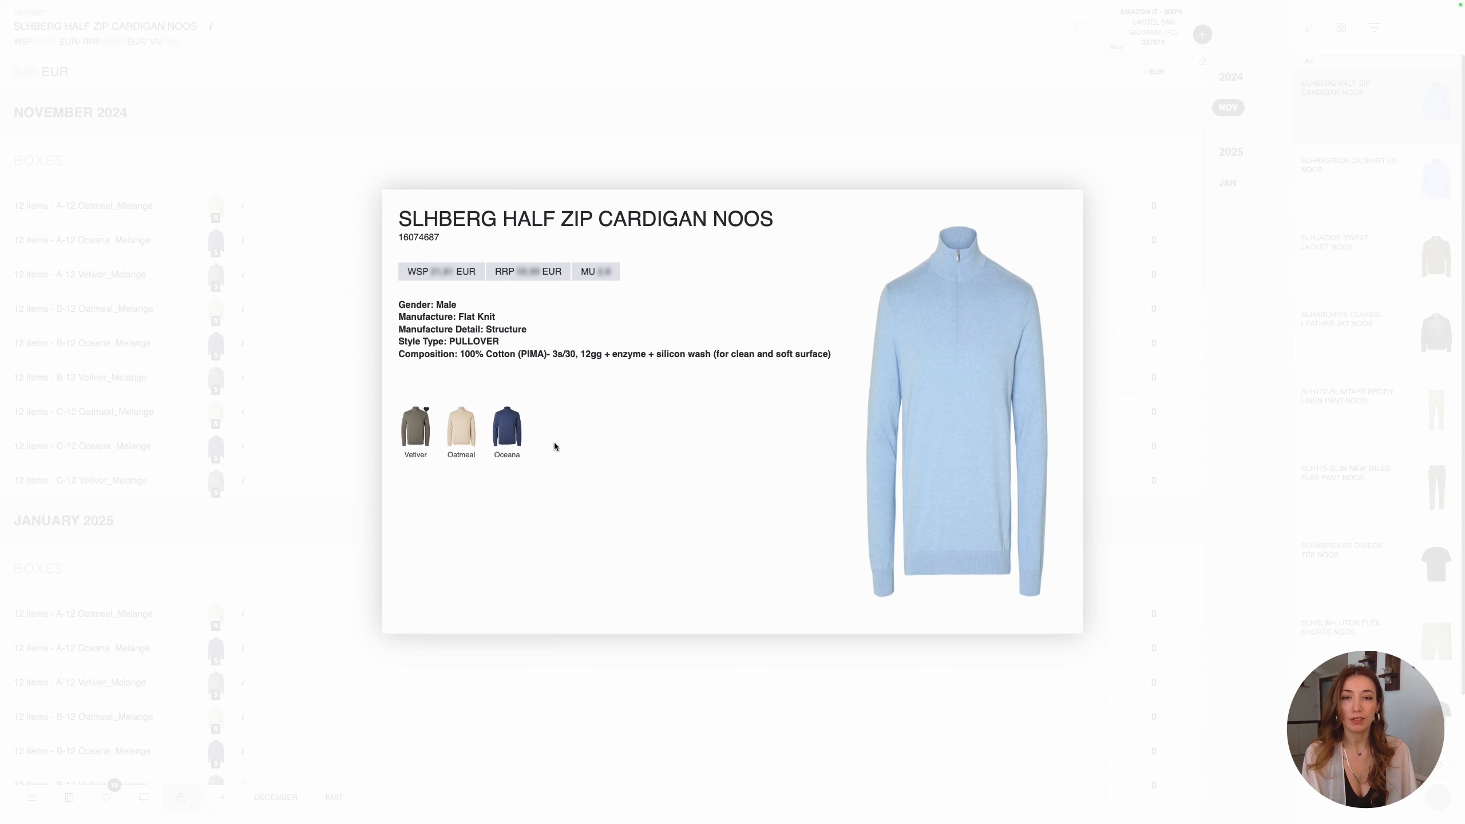
Close the product details and view the size breakdown of the November 2024 A-12 Oatmeal_Melange box.
left_click(497, 161)
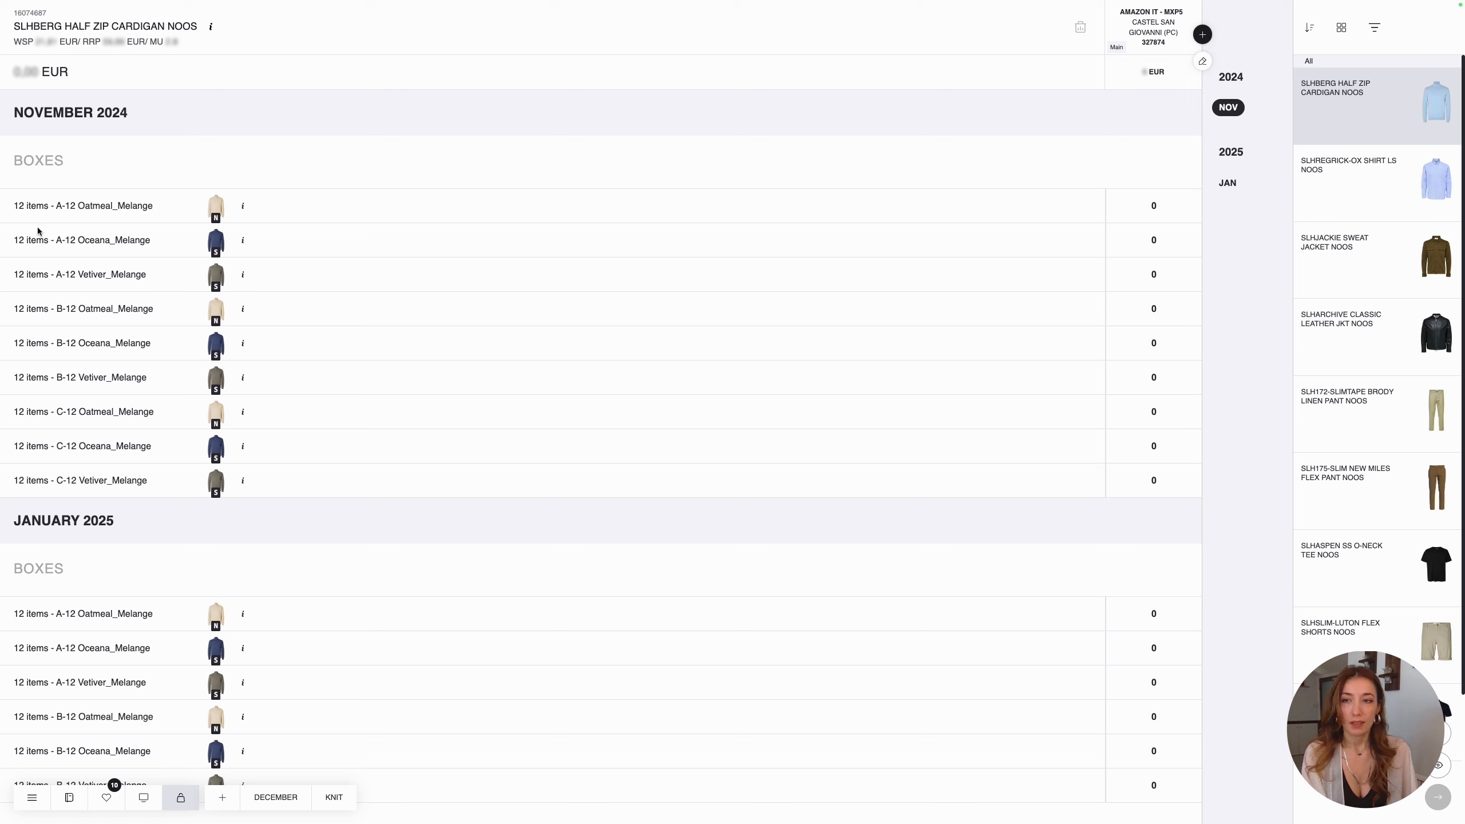
left_click(243, 209)
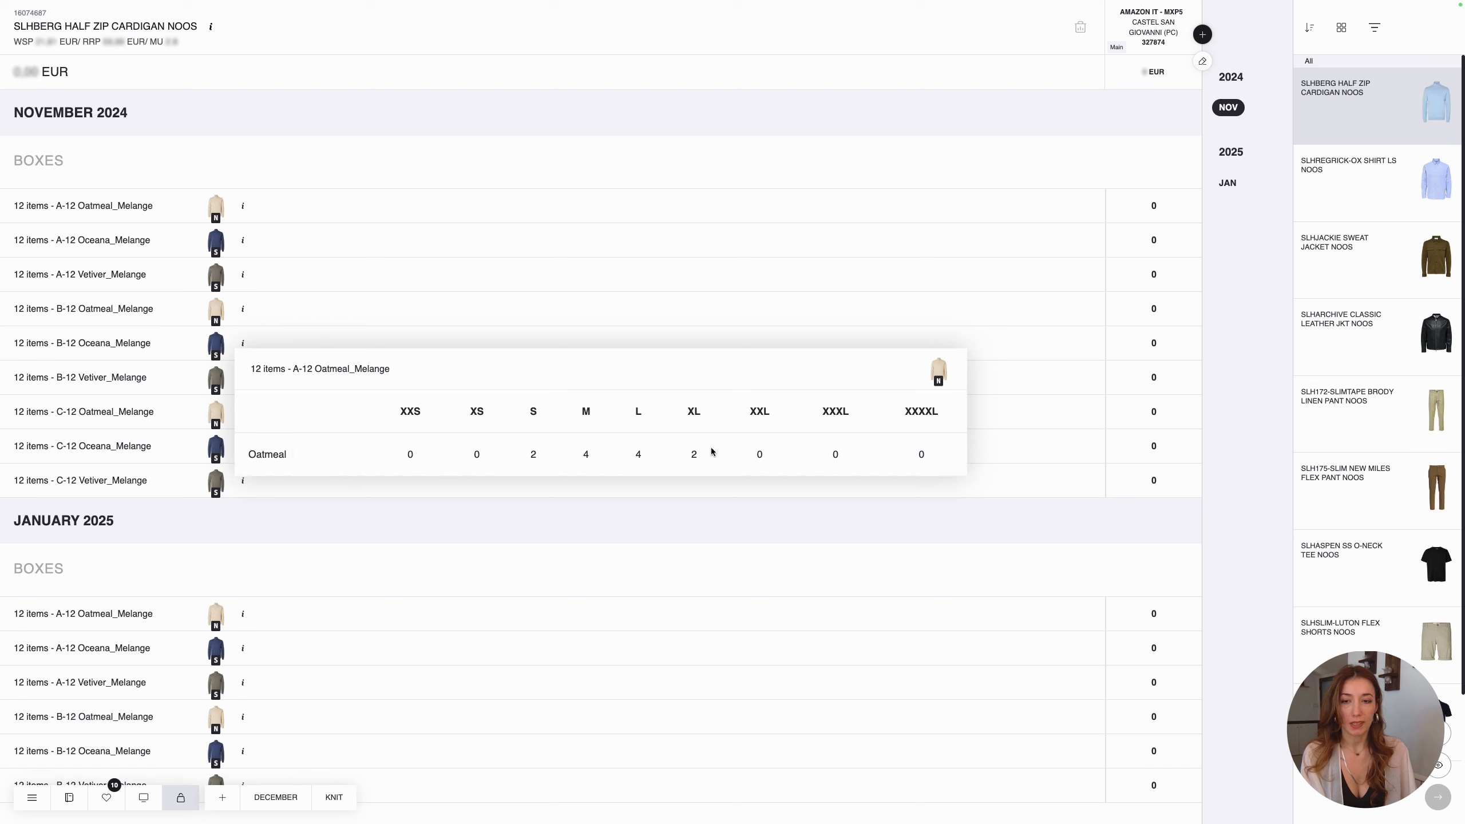
left_click(316, 218)
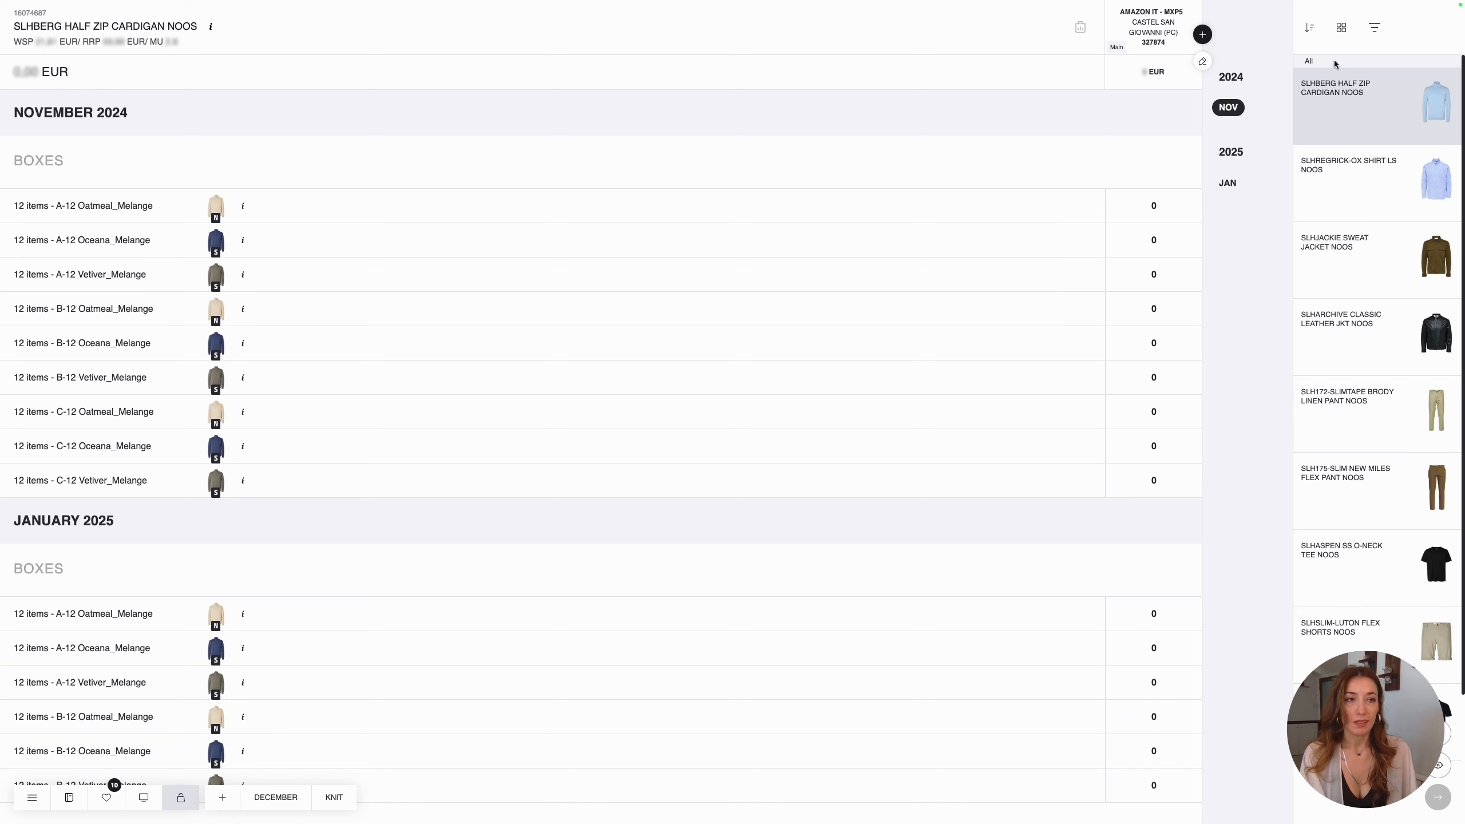
View the sorting and grouping options available for the product list.
left_click(1308, 31)
left_click(1310, 31)
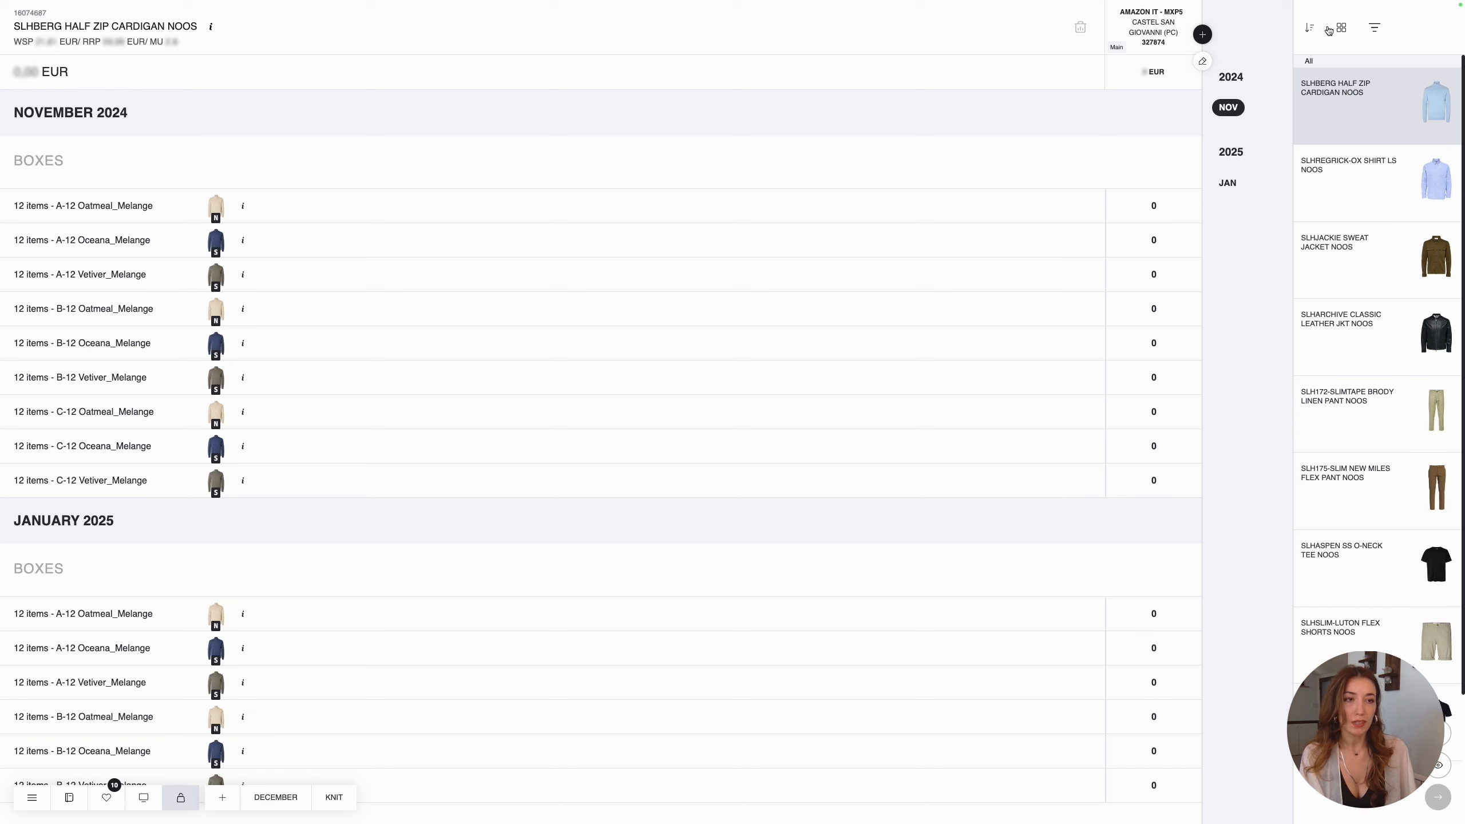
left_click(1345, 32)
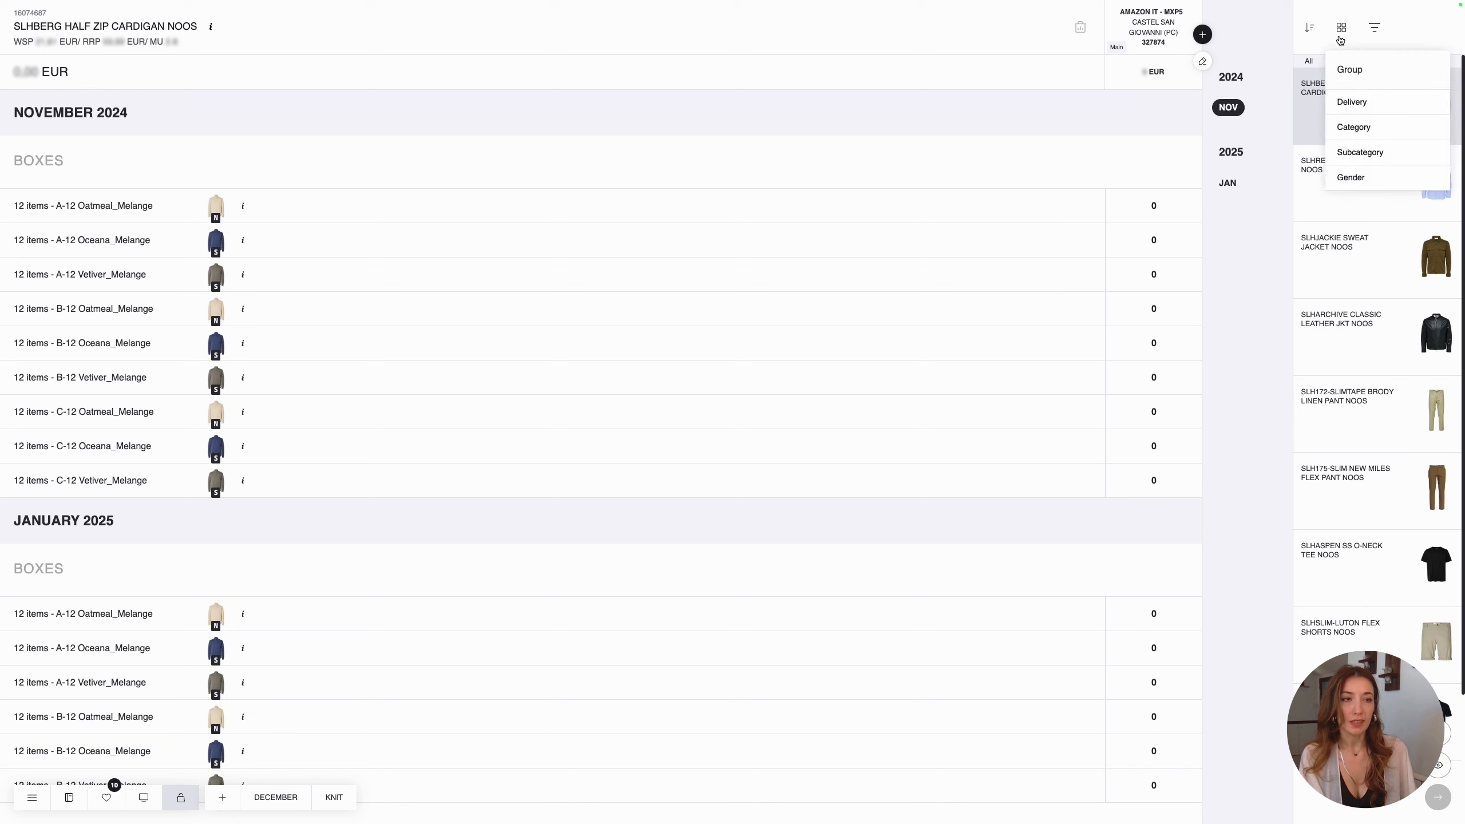
left_click(1341, 35)
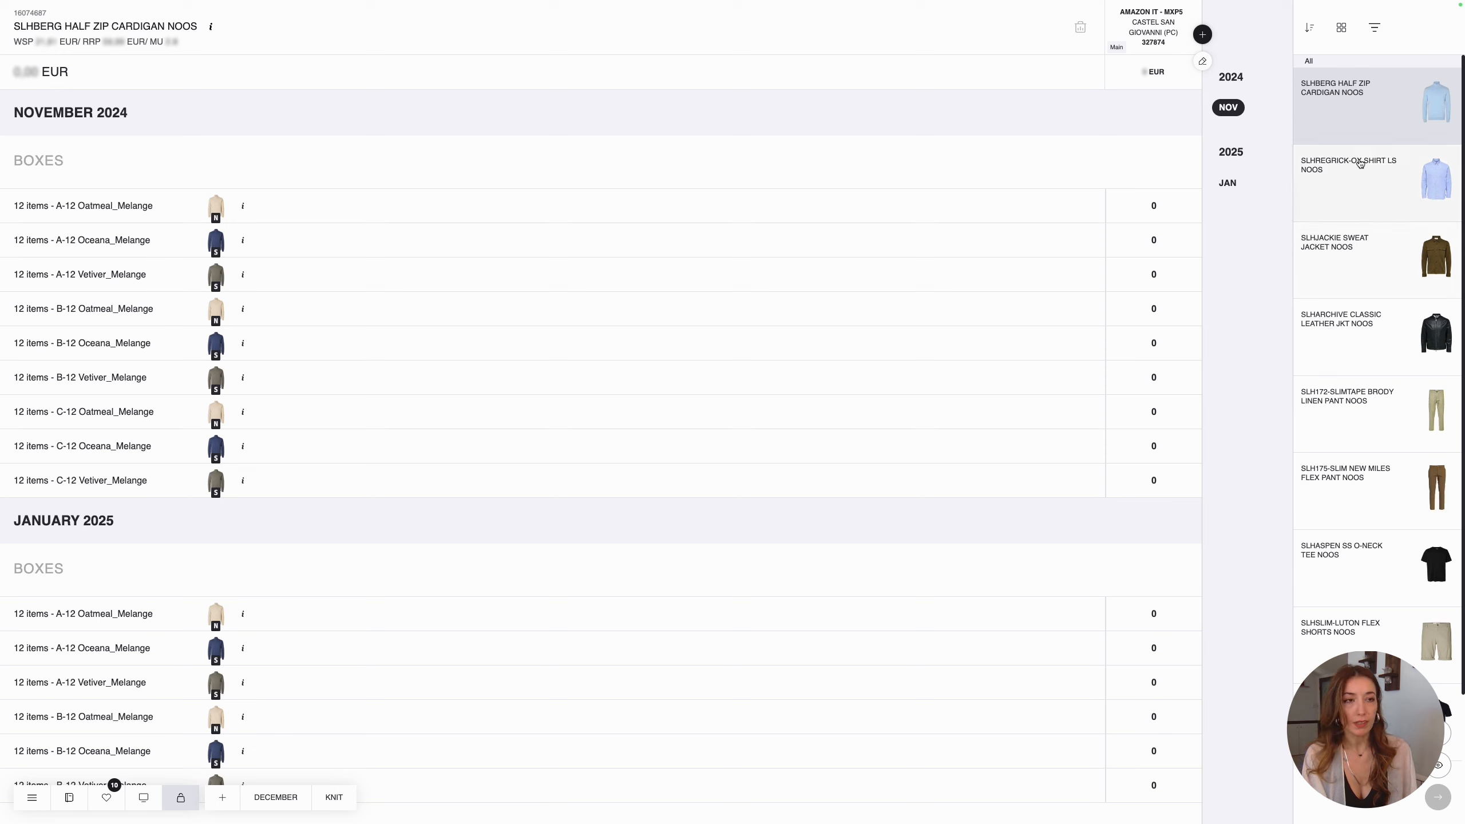
Try grouping the product list by Category and Delivery, and remove both groupings again.
left_click(1342, 36)
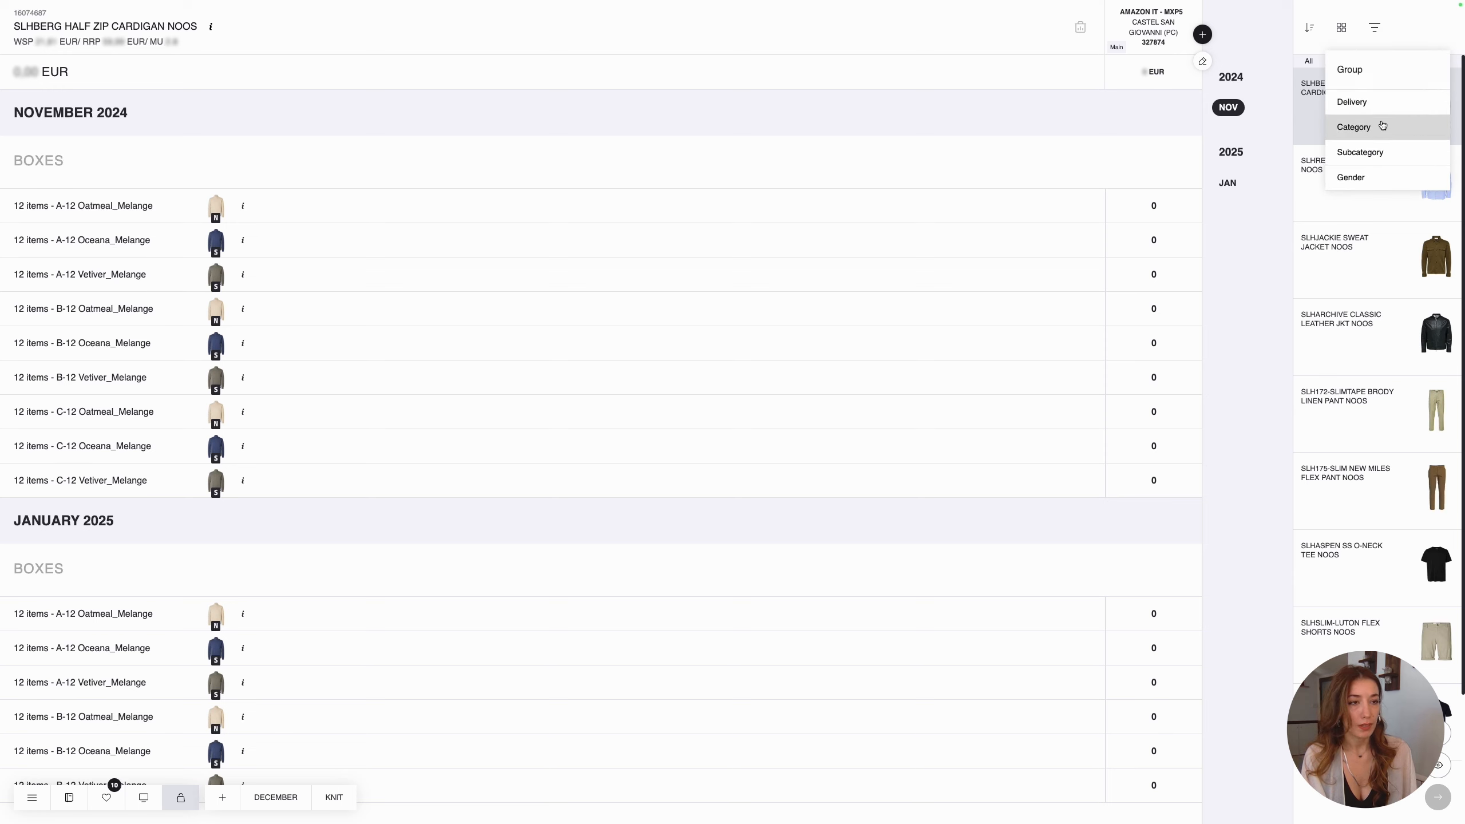
left_click(1363, 127)
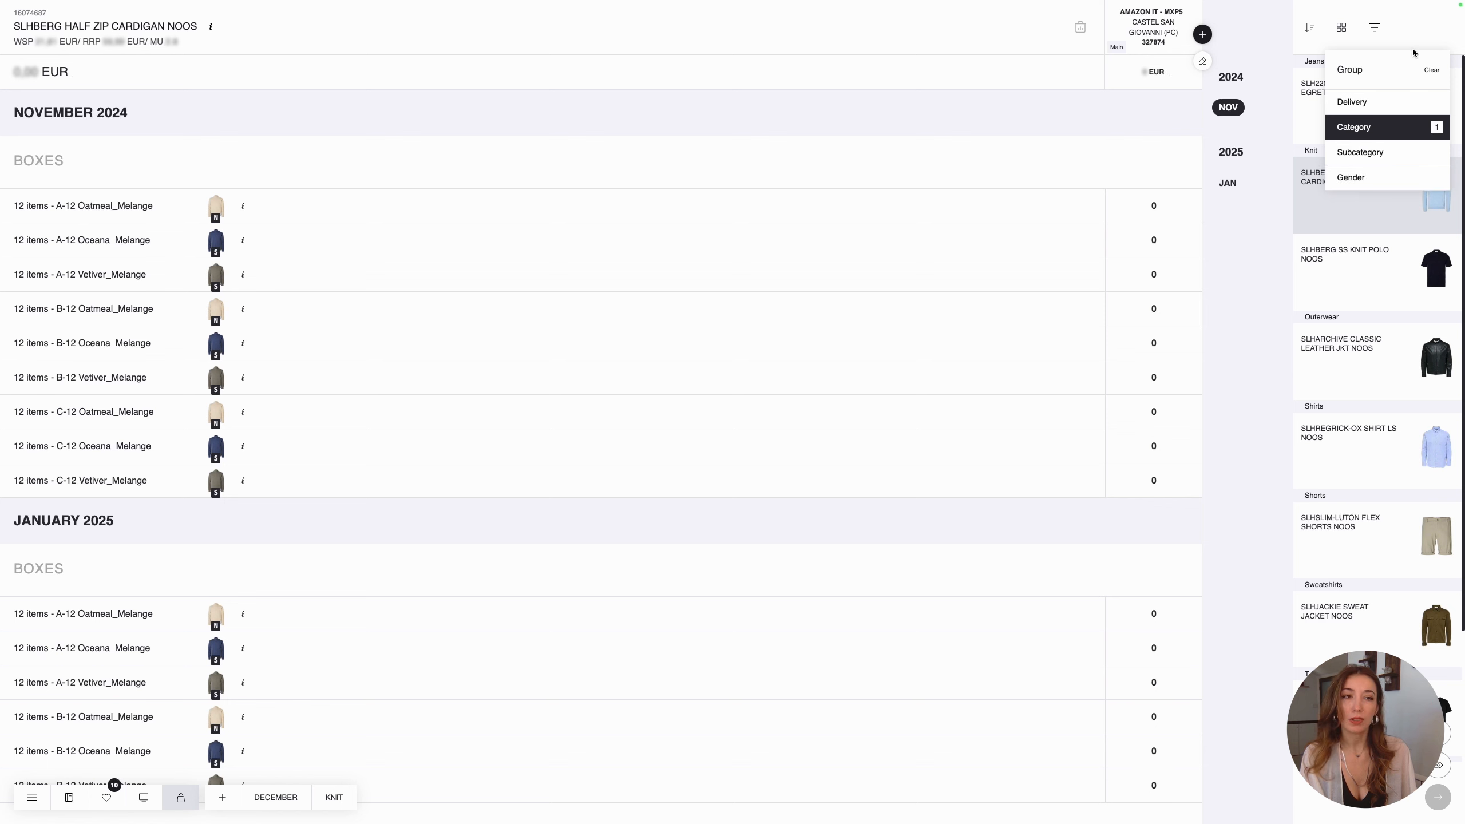
left_click(1379, 106)
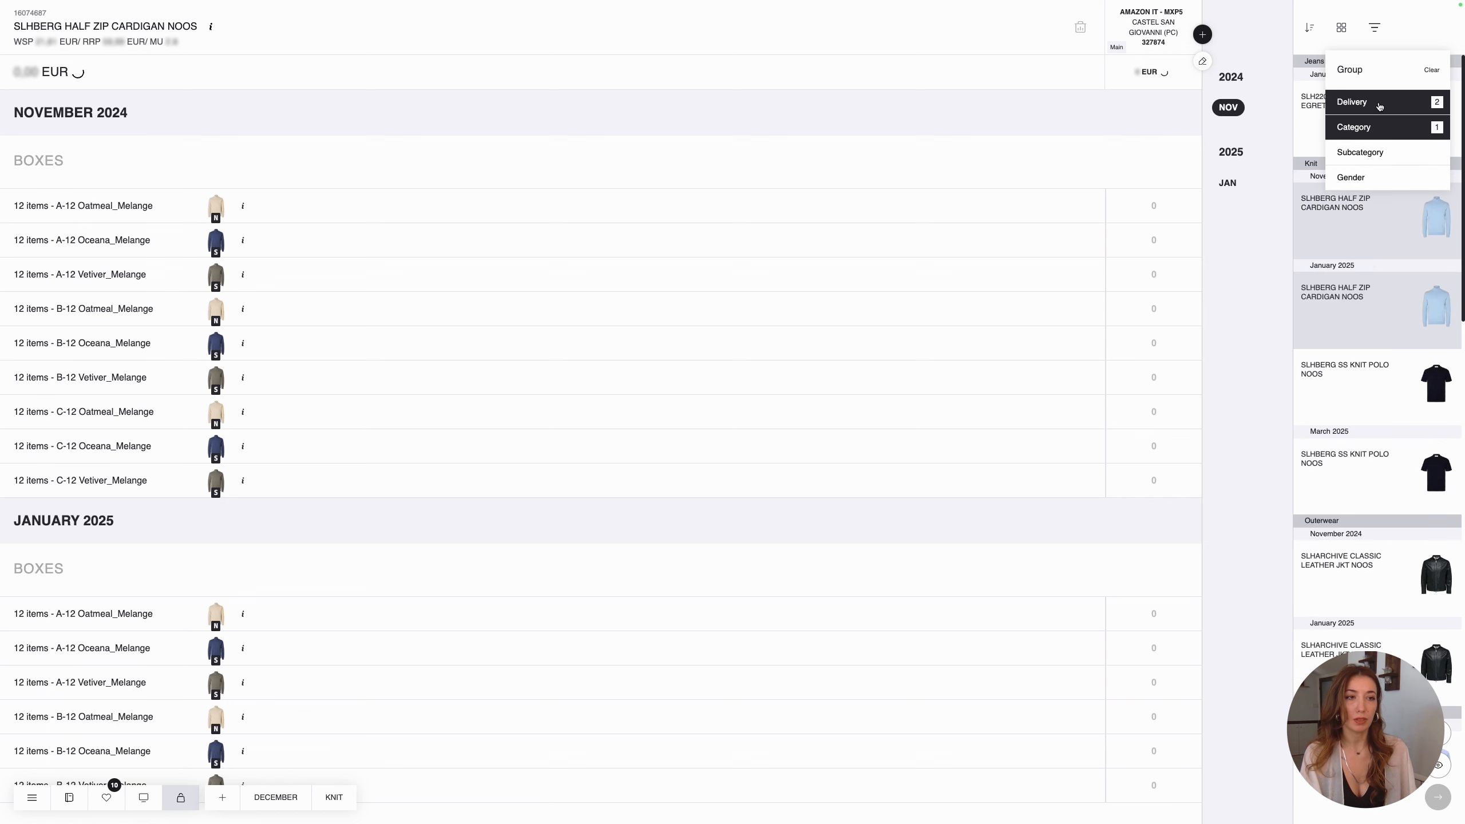
left_click(1387, 114)
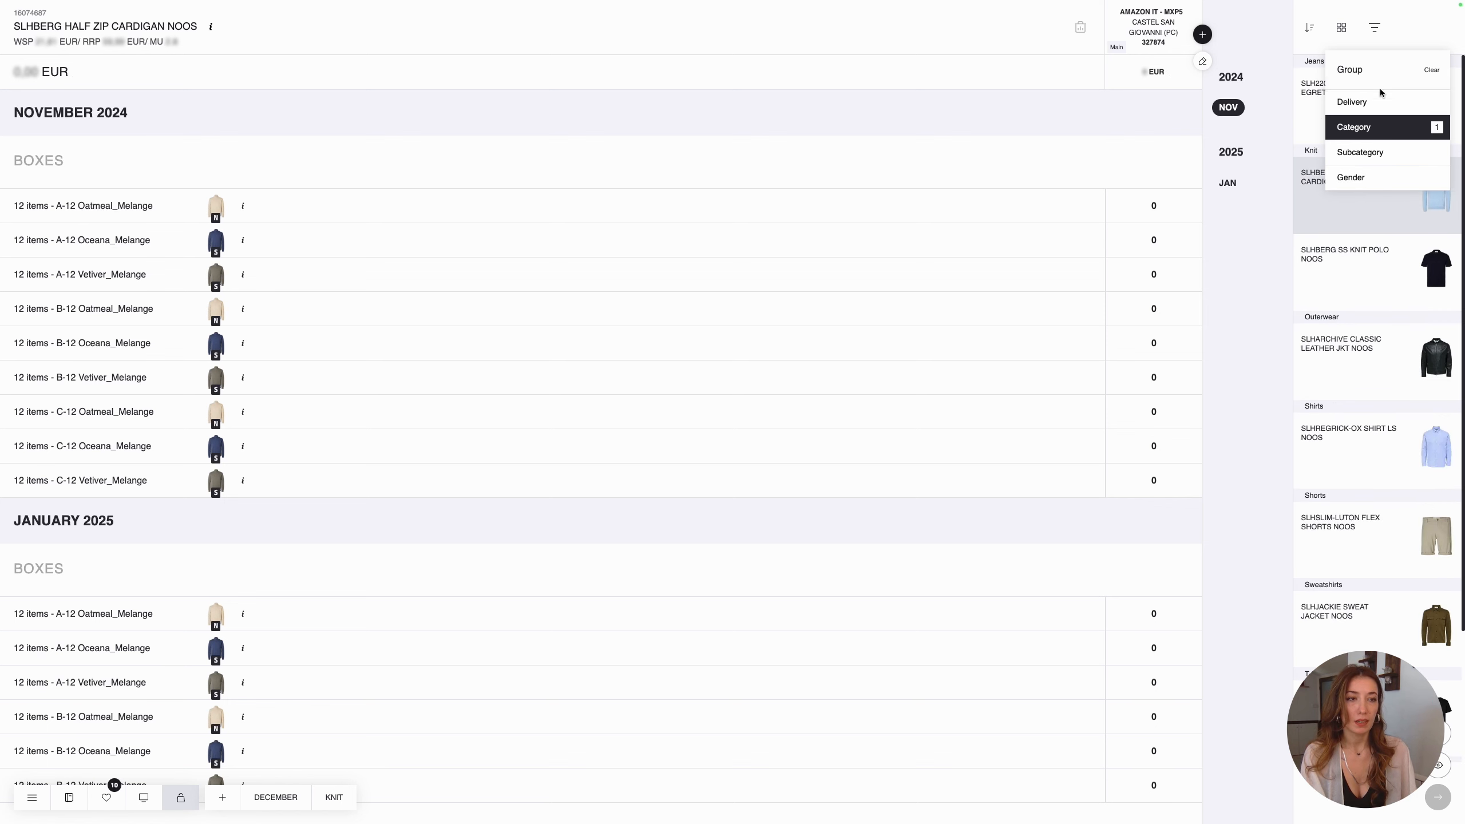
left_click(1391, 128)
left_click(1339, 34)
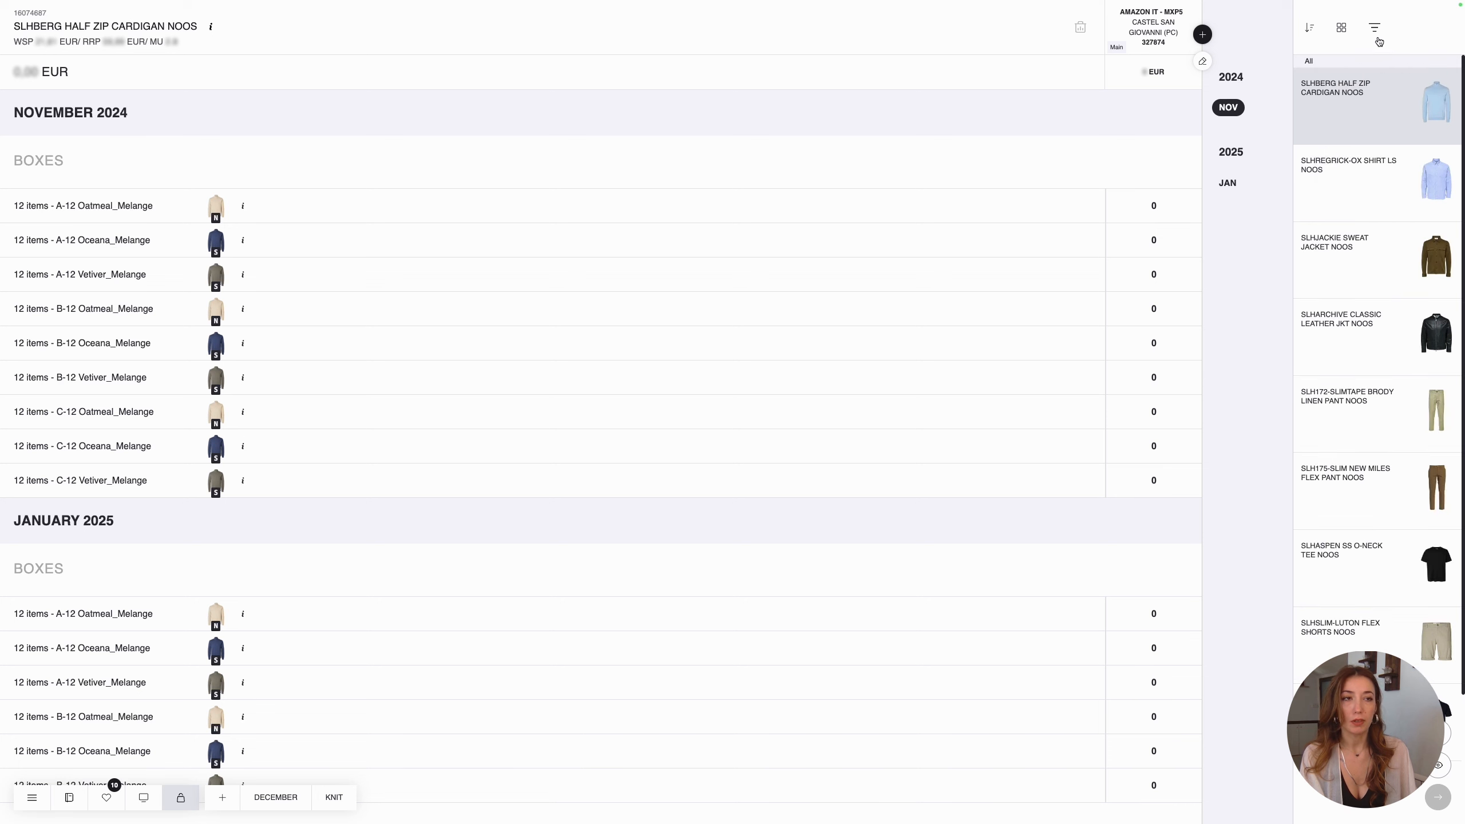
Look through the product filters, including the options under Product Line, without applying any.
left_click(1375, 35)
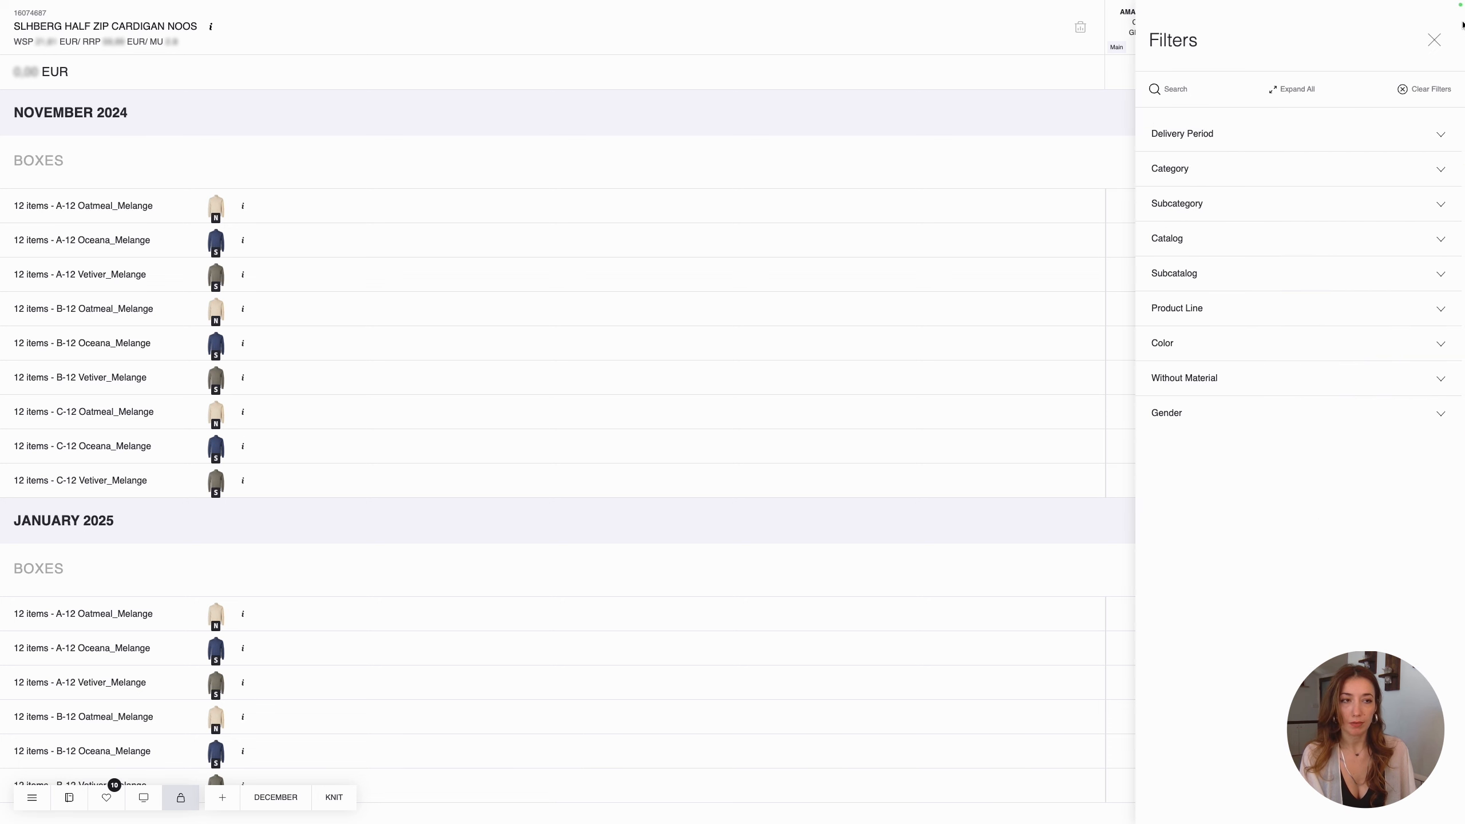
left_click(1433, 41)
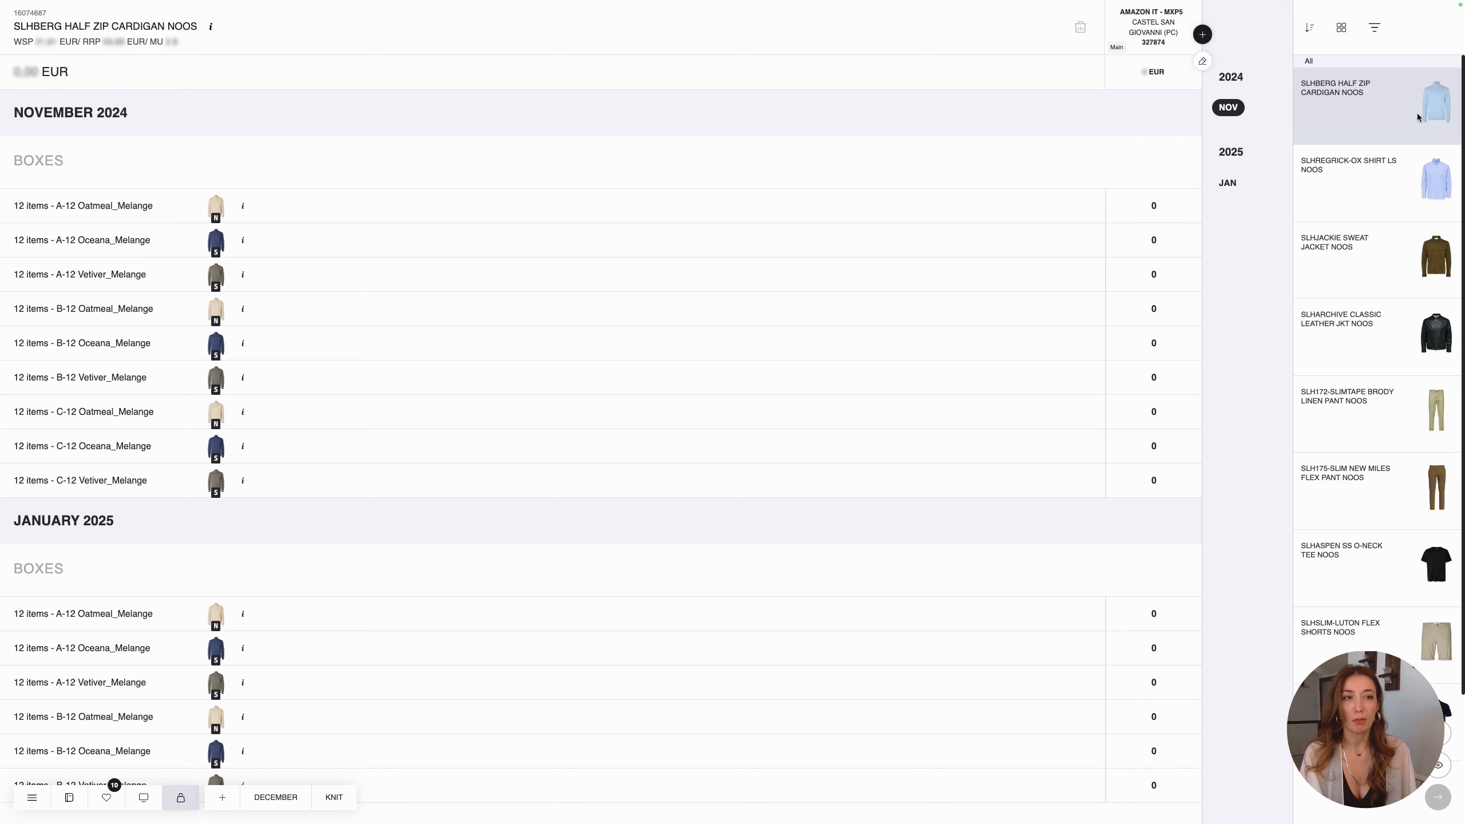
left_click(1377, 36)
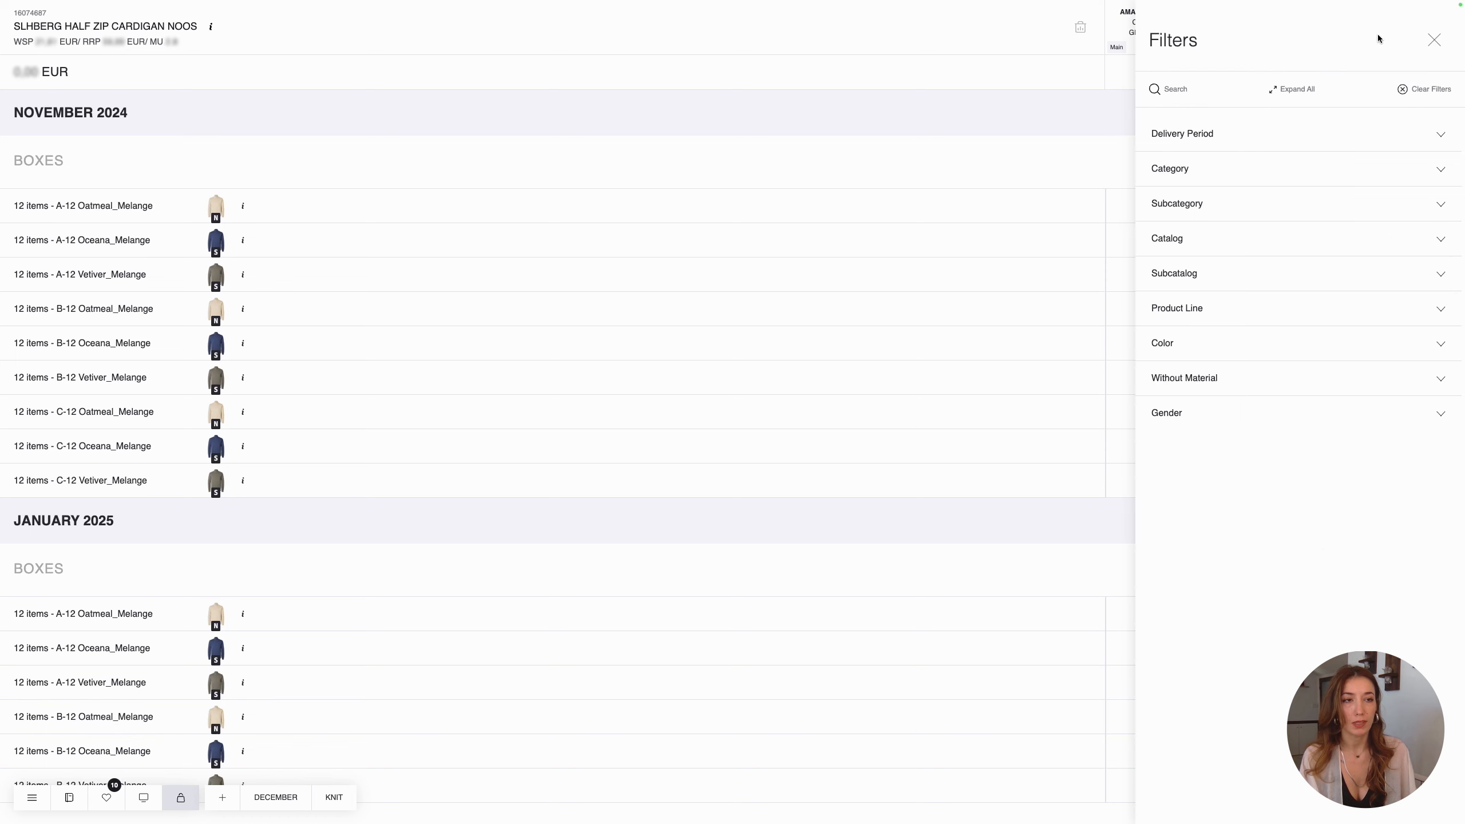
left_click(1438, 307)
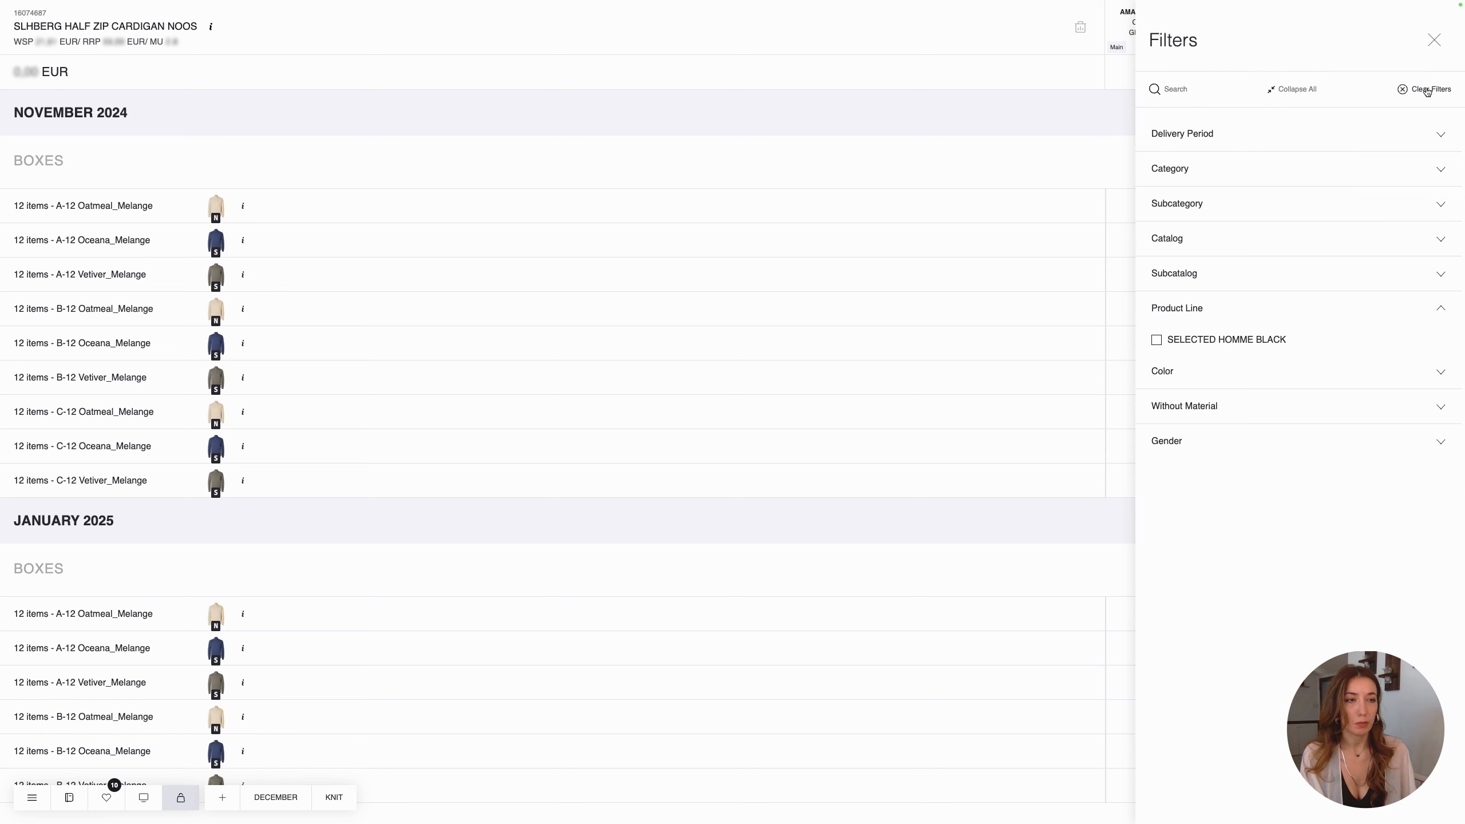
left_click(1436, 50)
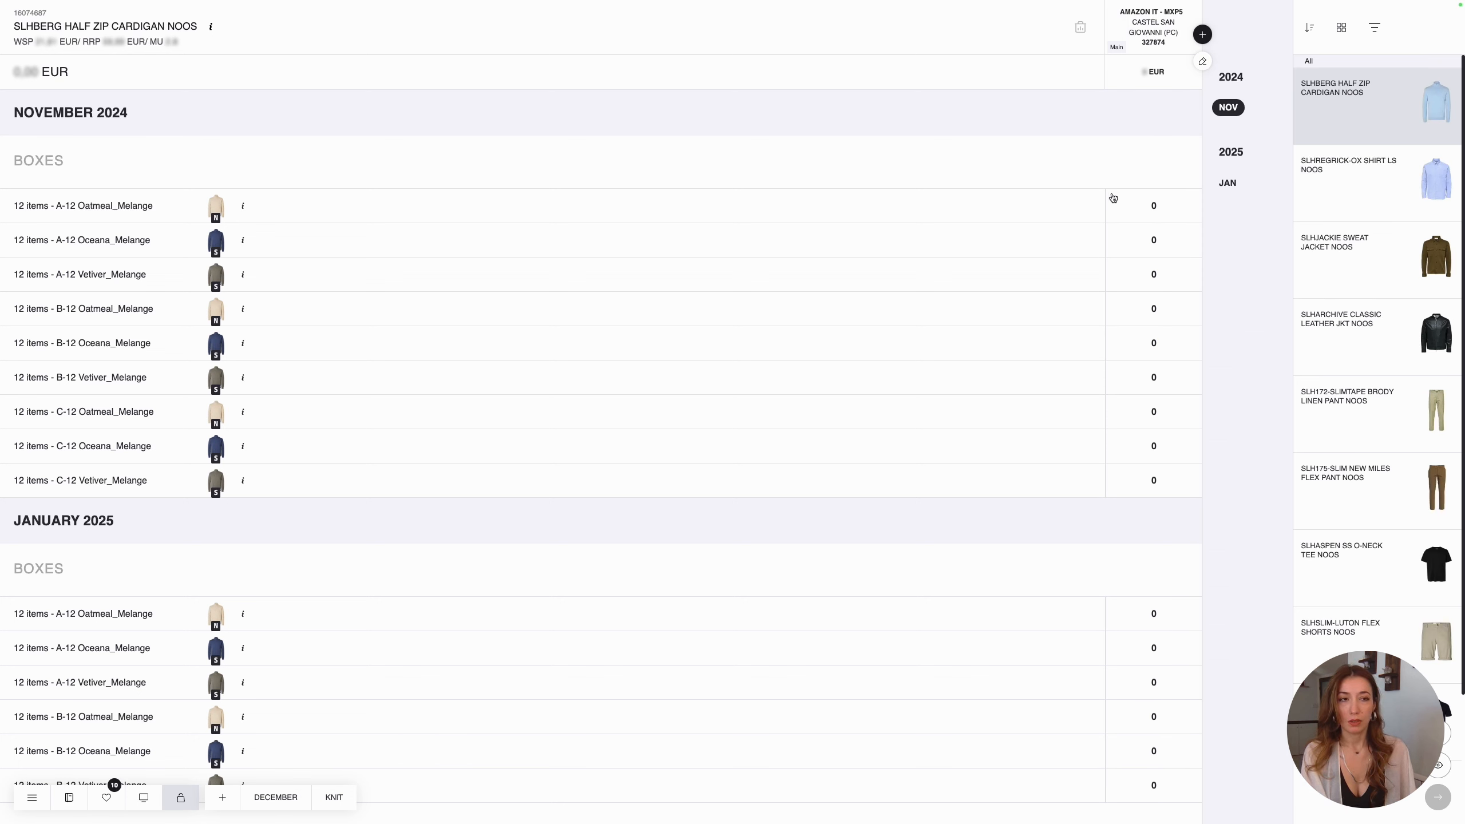
Add the stores Amazon De - Fra3 and Amazon Pl - Ktw1 to the order without copying quantities.
left_click(1203, 36)
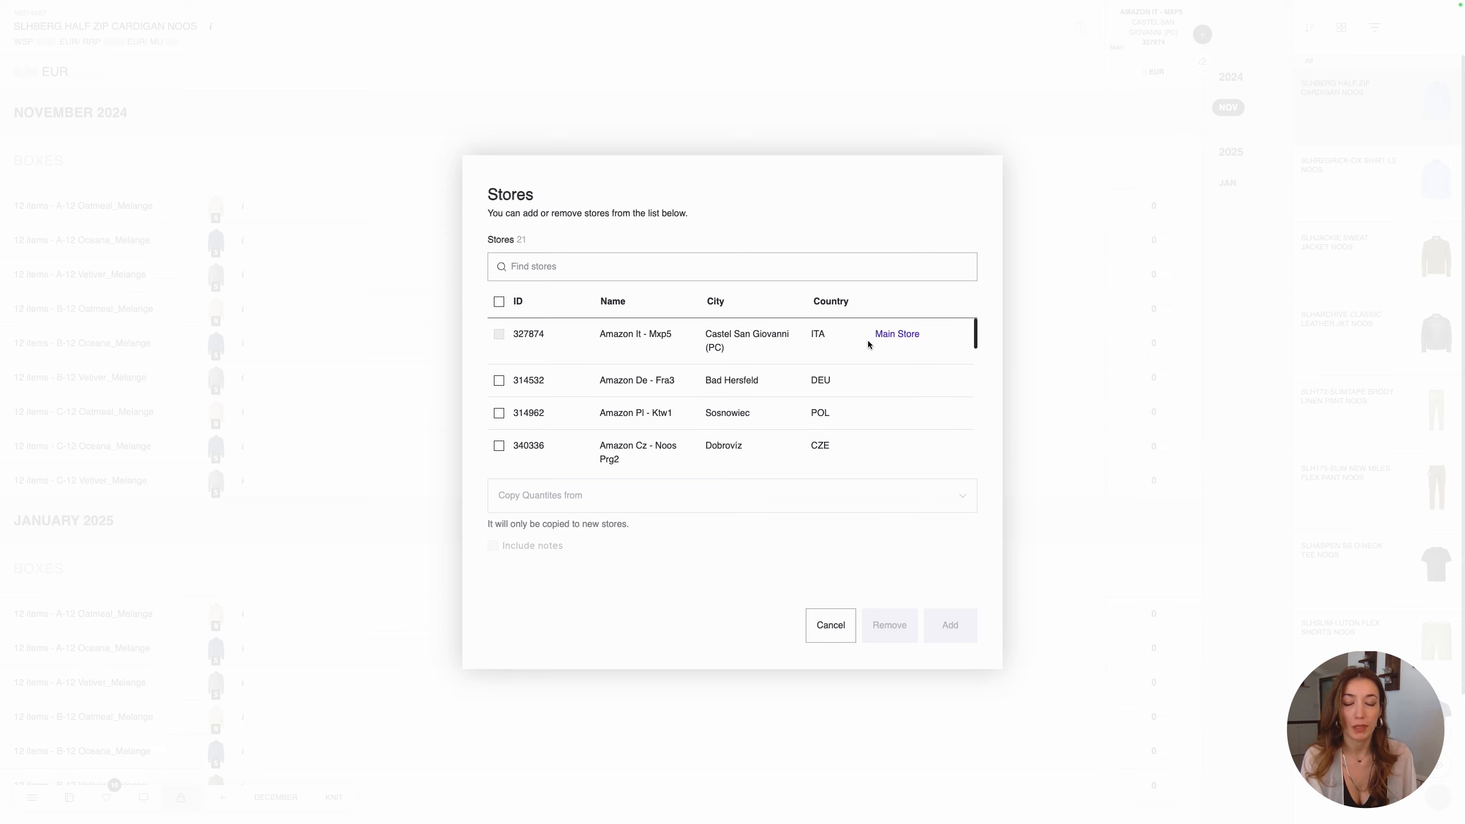
left_click(499, 381)
left_click(499, 413)
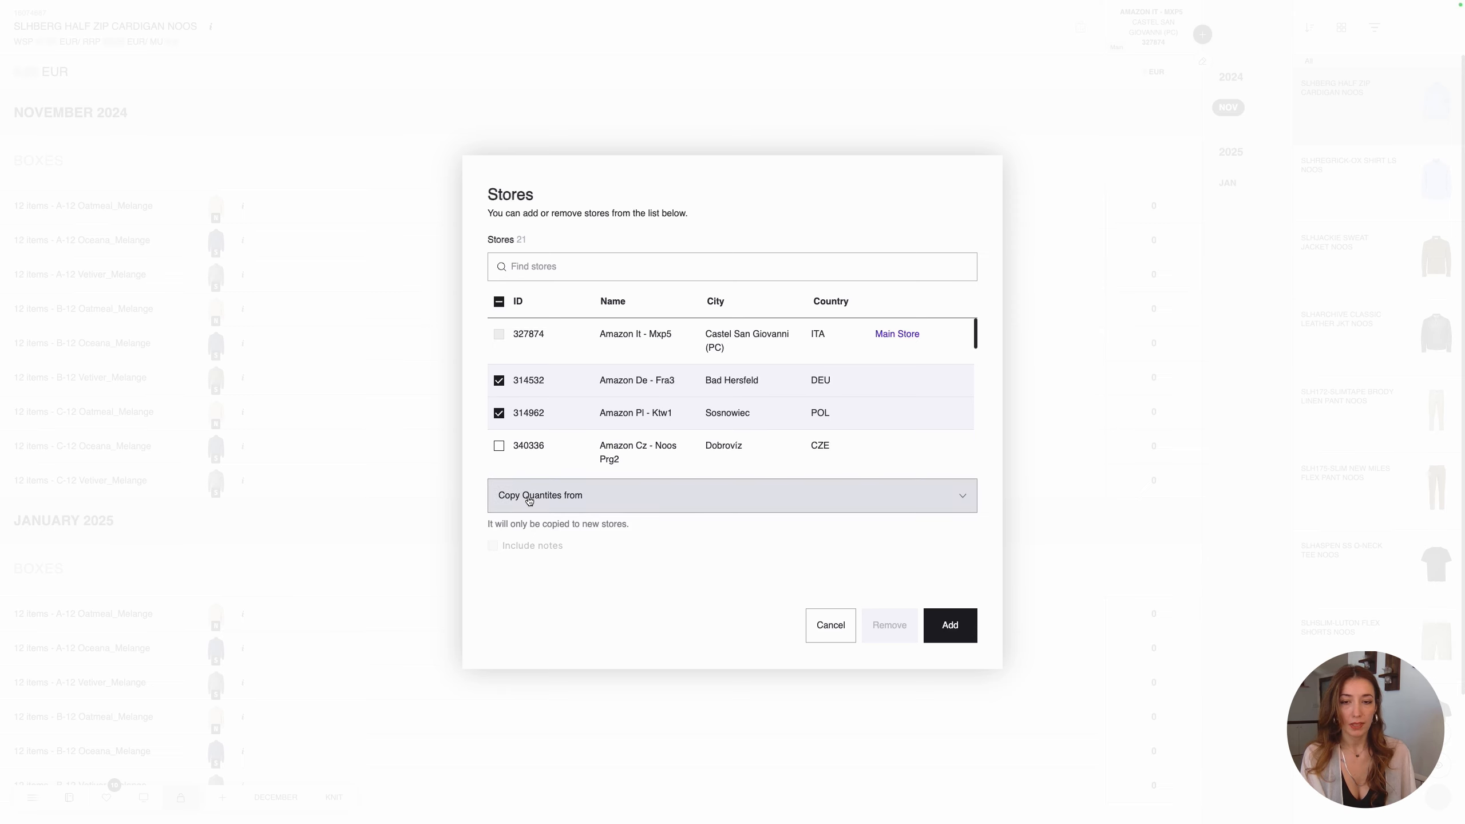
left_click(957, 629)
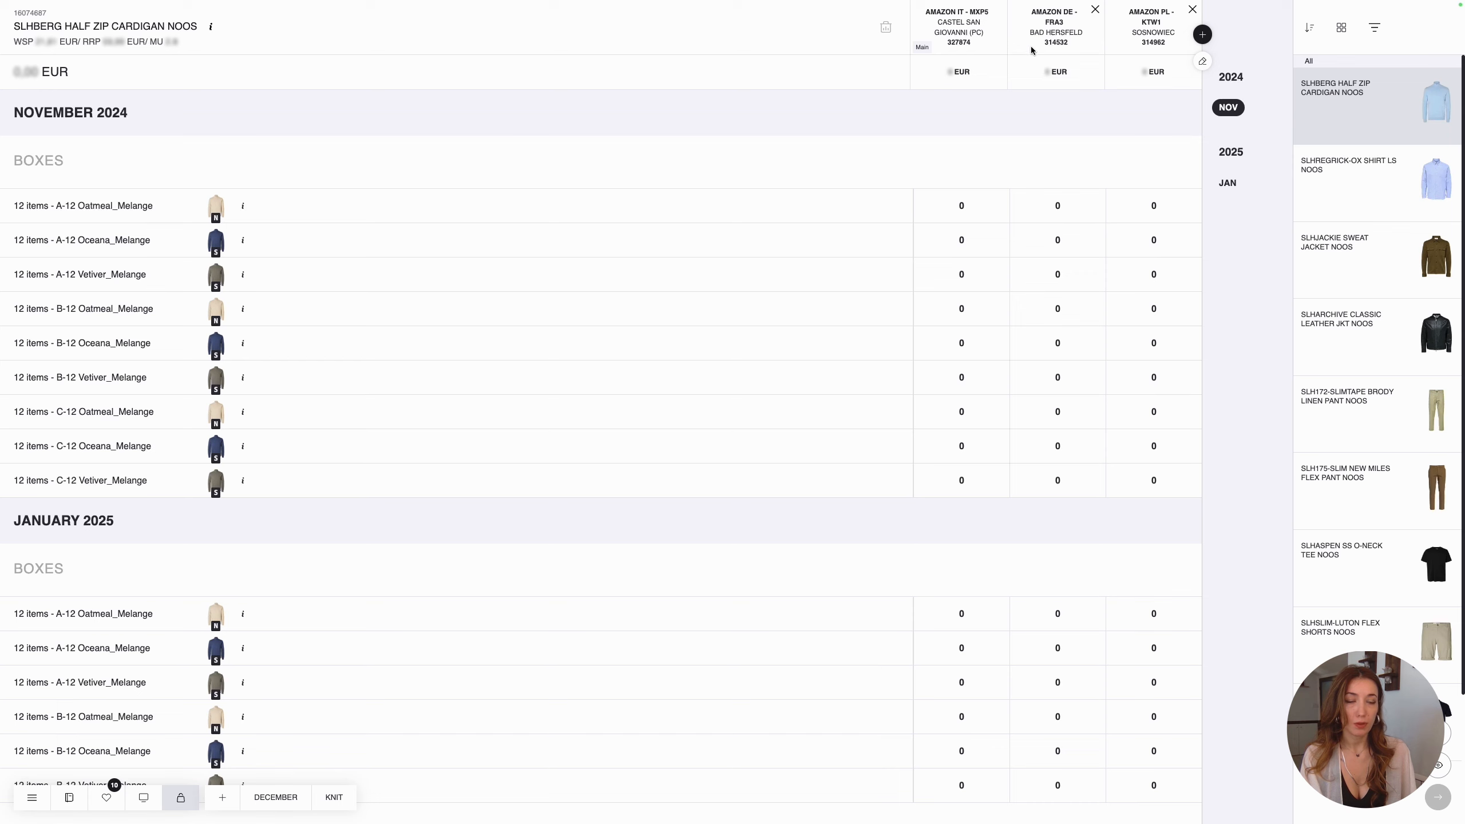
Start removing the Amazon De - Fra3 store from the order and cancel the removal.
left_click(1095, 10)
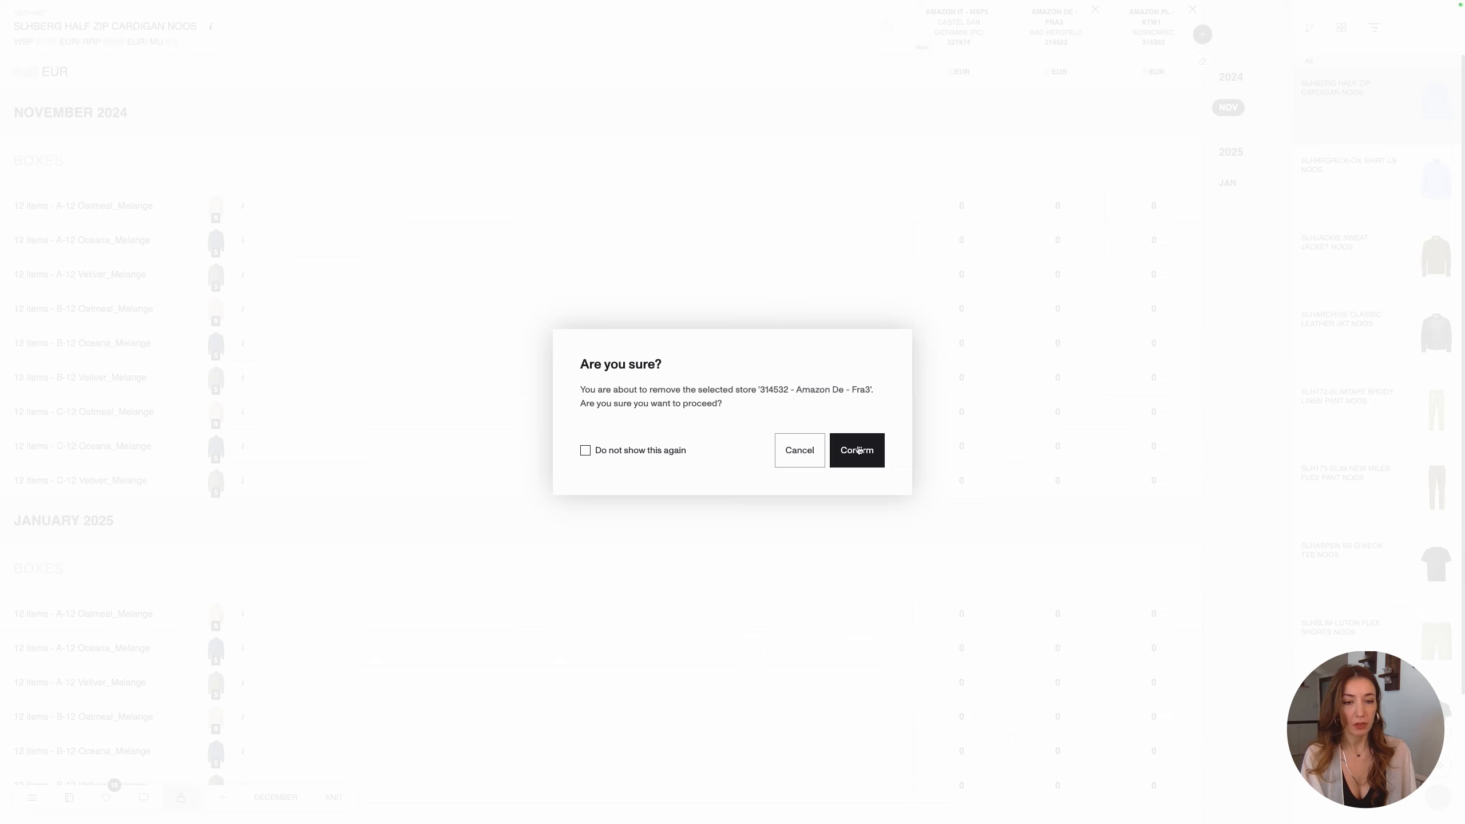
left_click(799, 451)
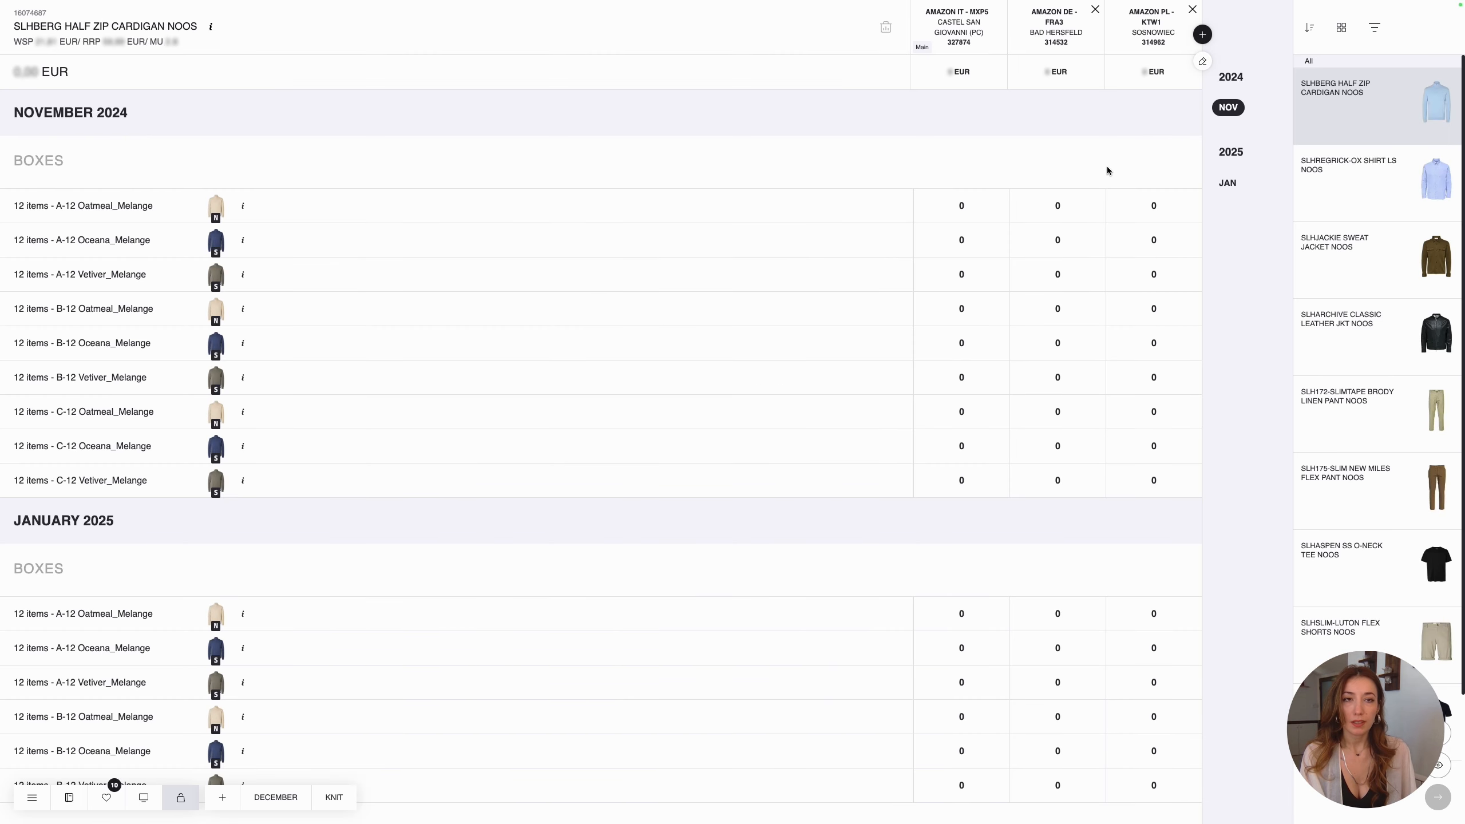
Create store groups a and b, placing Amazon It - Mxp5 in a and Amazon De - Fra3 and Amazon Pl - Ktw1 in b.
left_click(1199, 63)
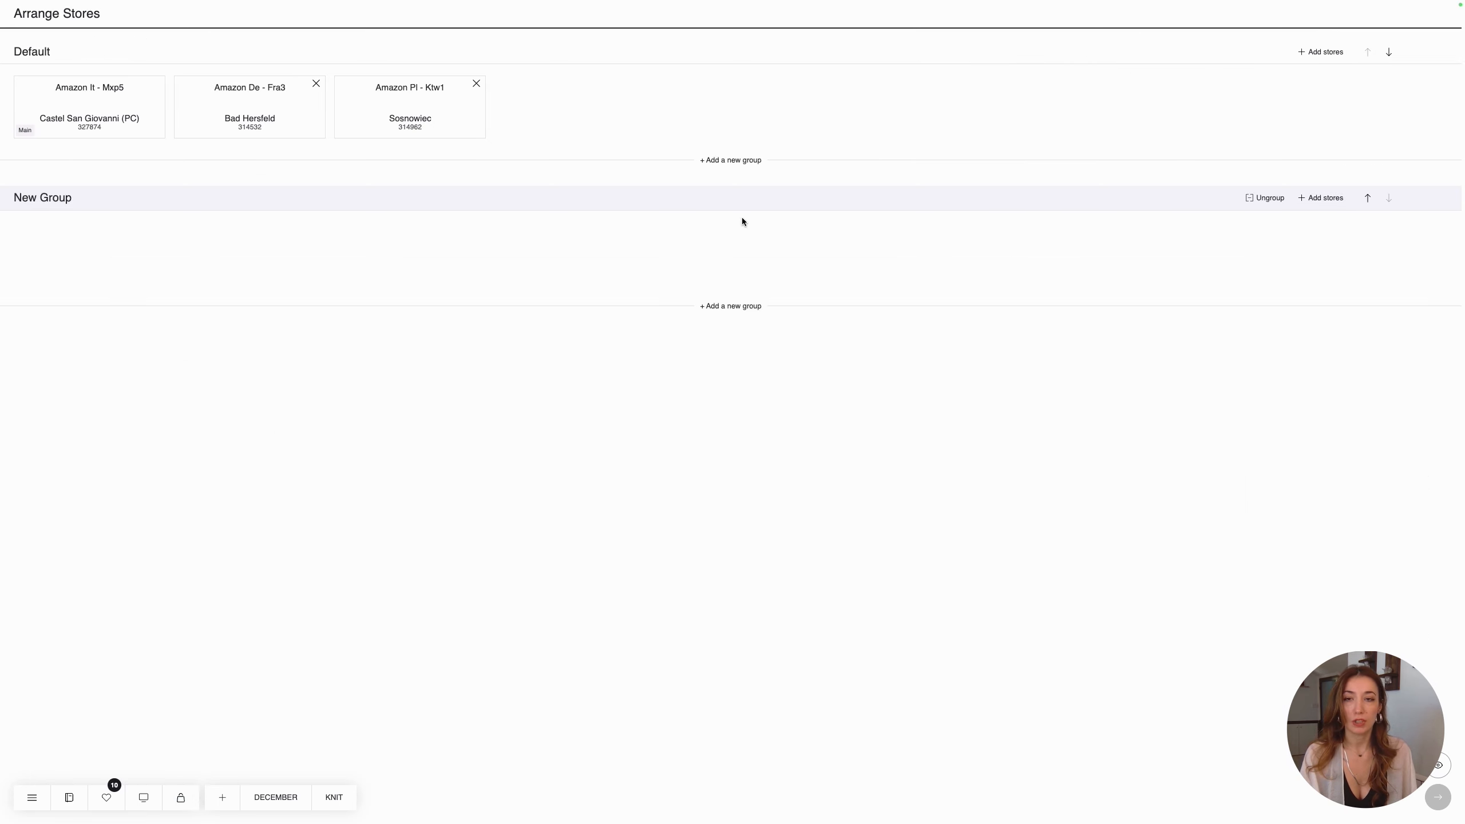
left_click_drag(83, 200, 2, 201)
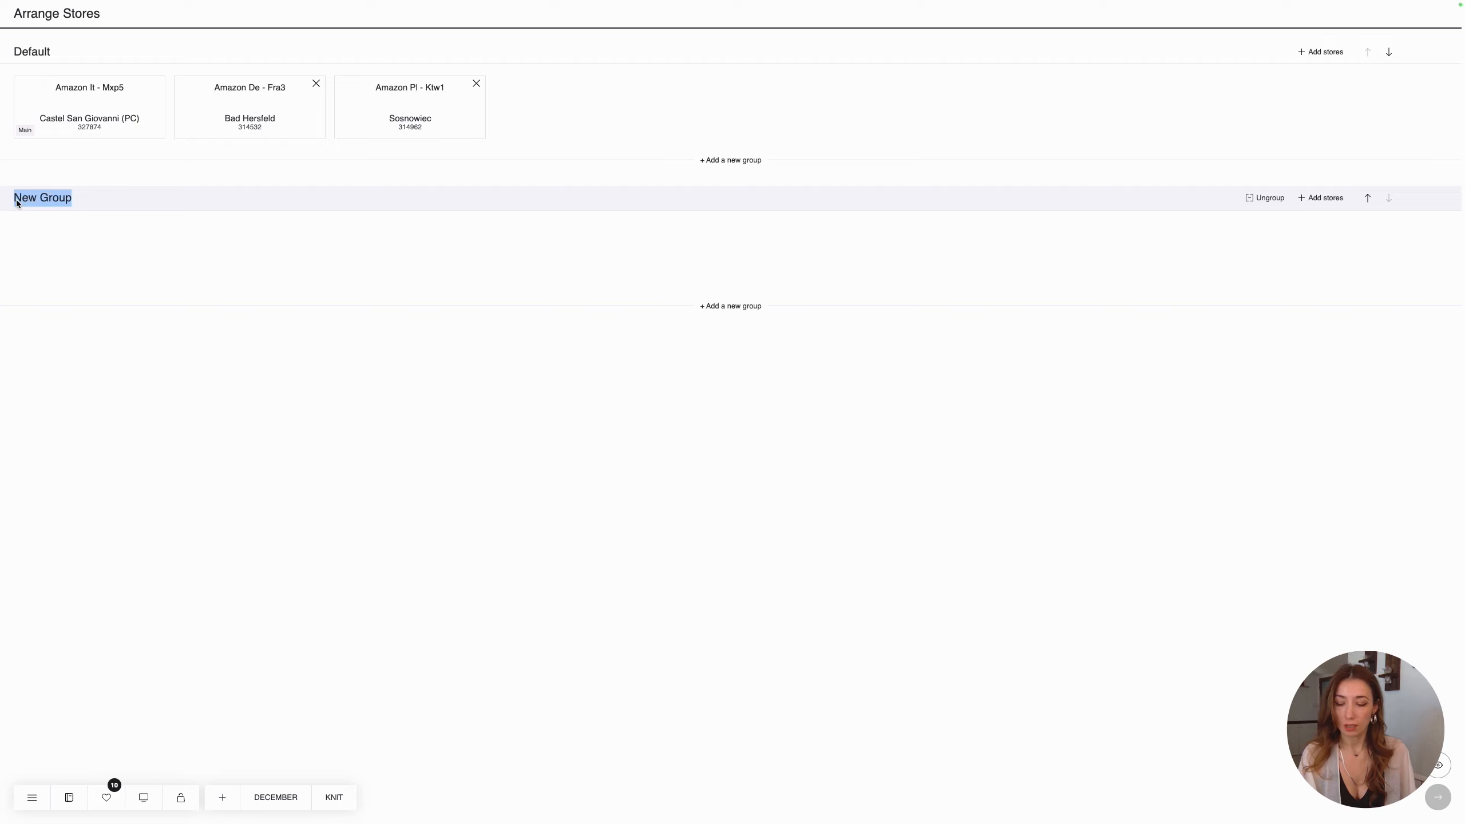
type("a")
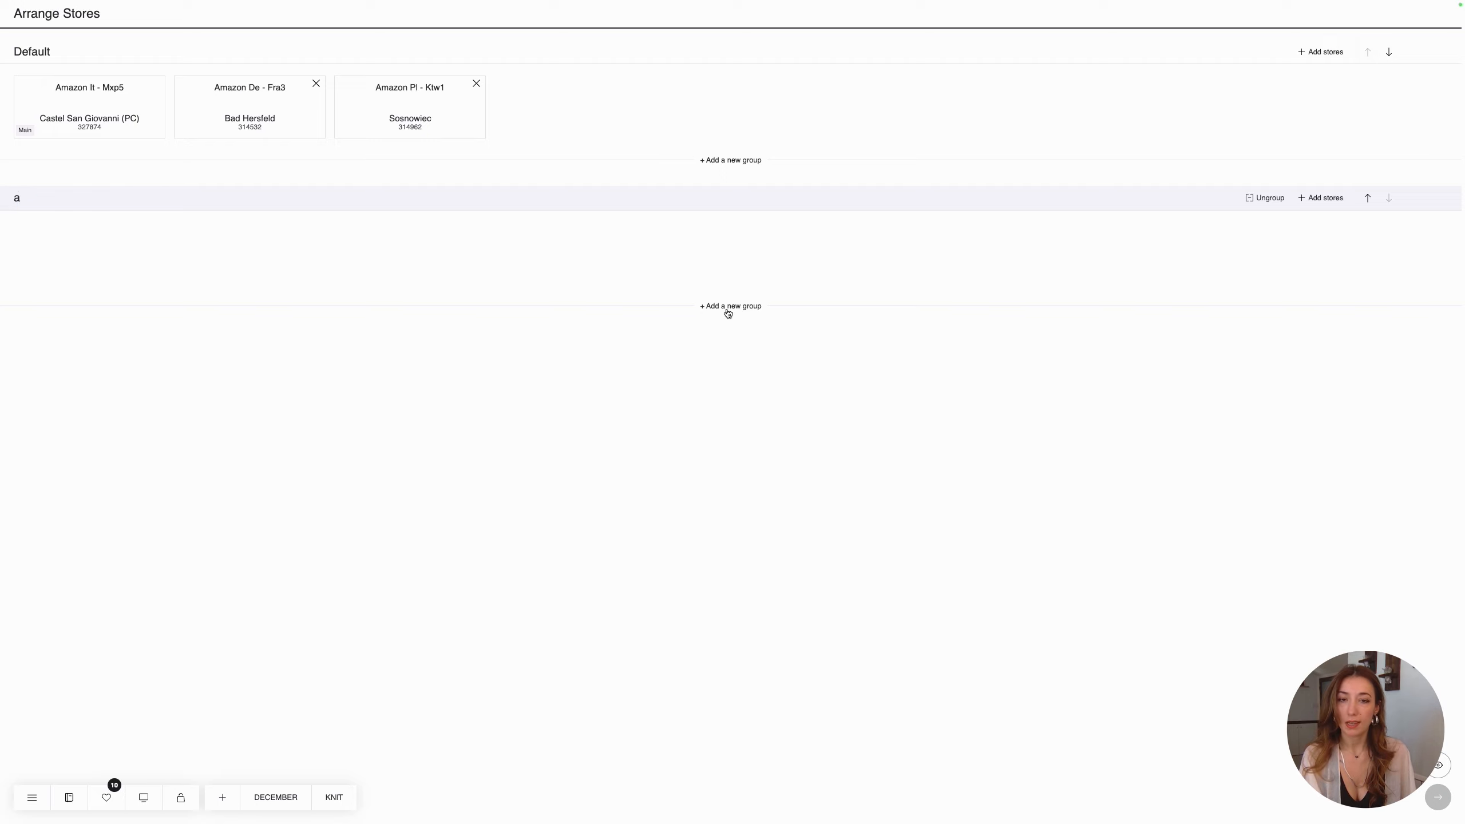
left_click_drag(81, 344, 2, 345)
type("b")
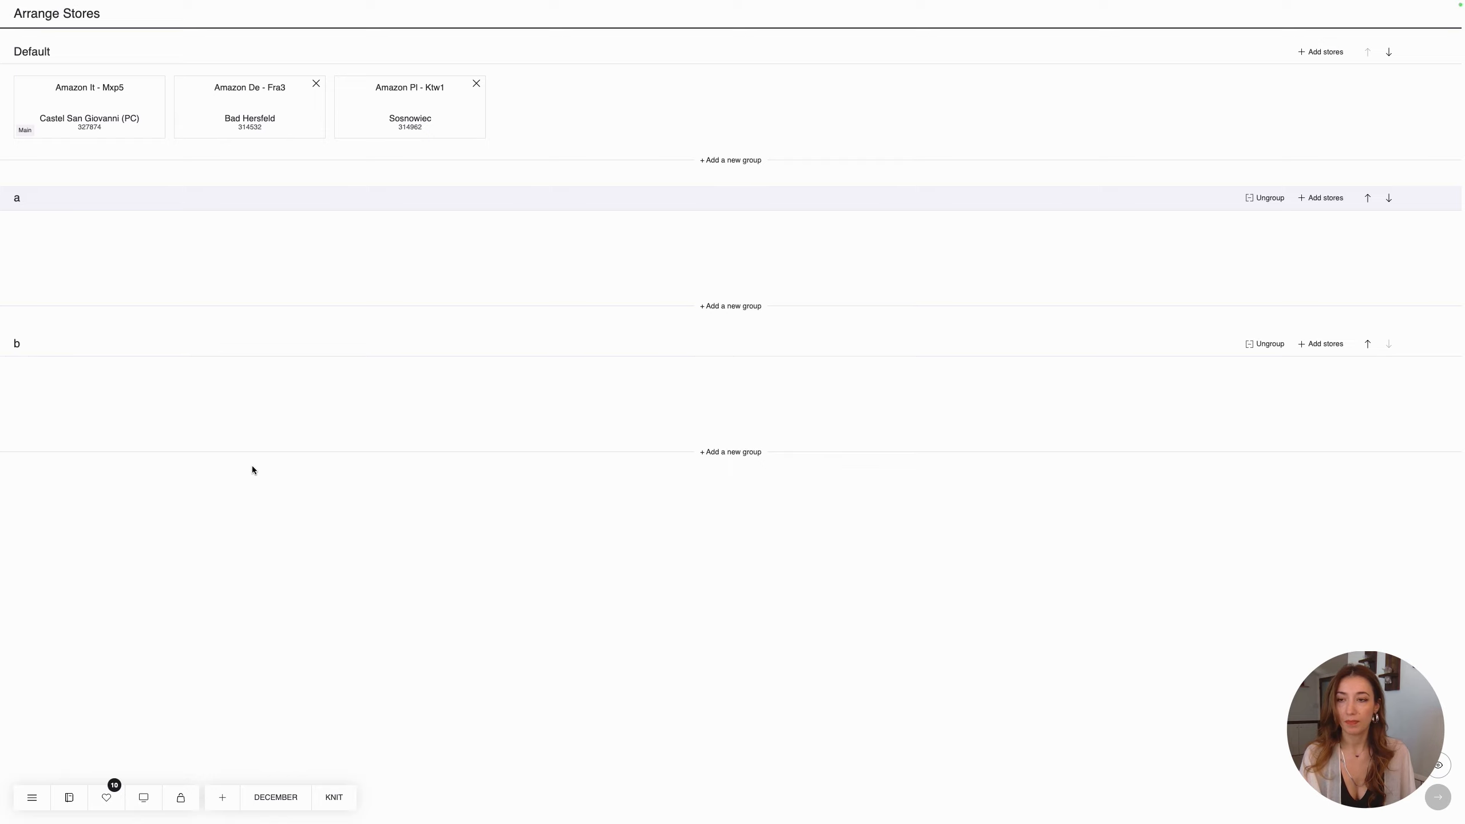
left_click_drag(106, 118, 263, 372)
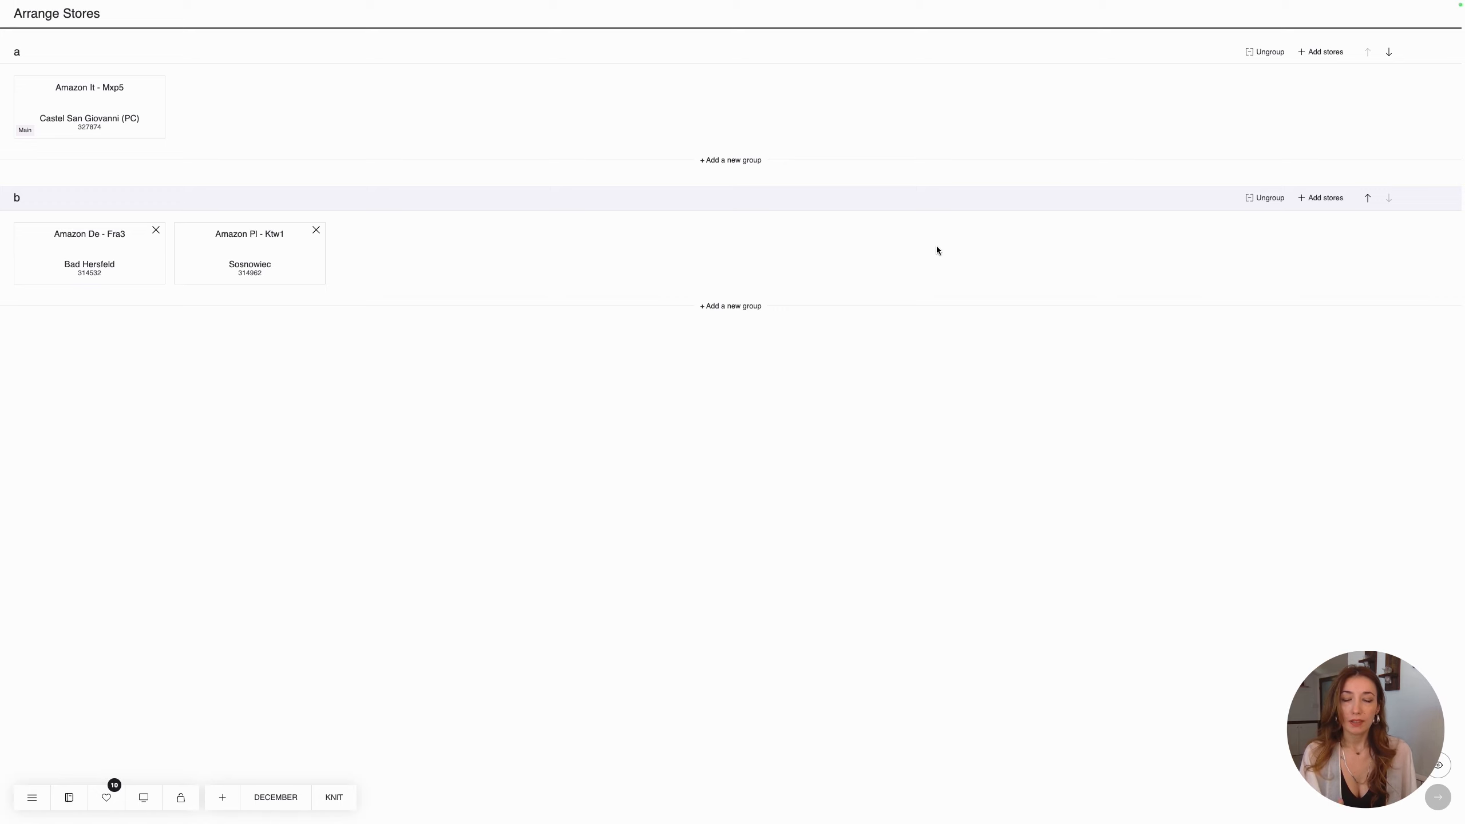
Add the store Amazon De - Muc3 in Graben to group a.
left_click(1324, 56)
scroll(497, 446, "down", 4)
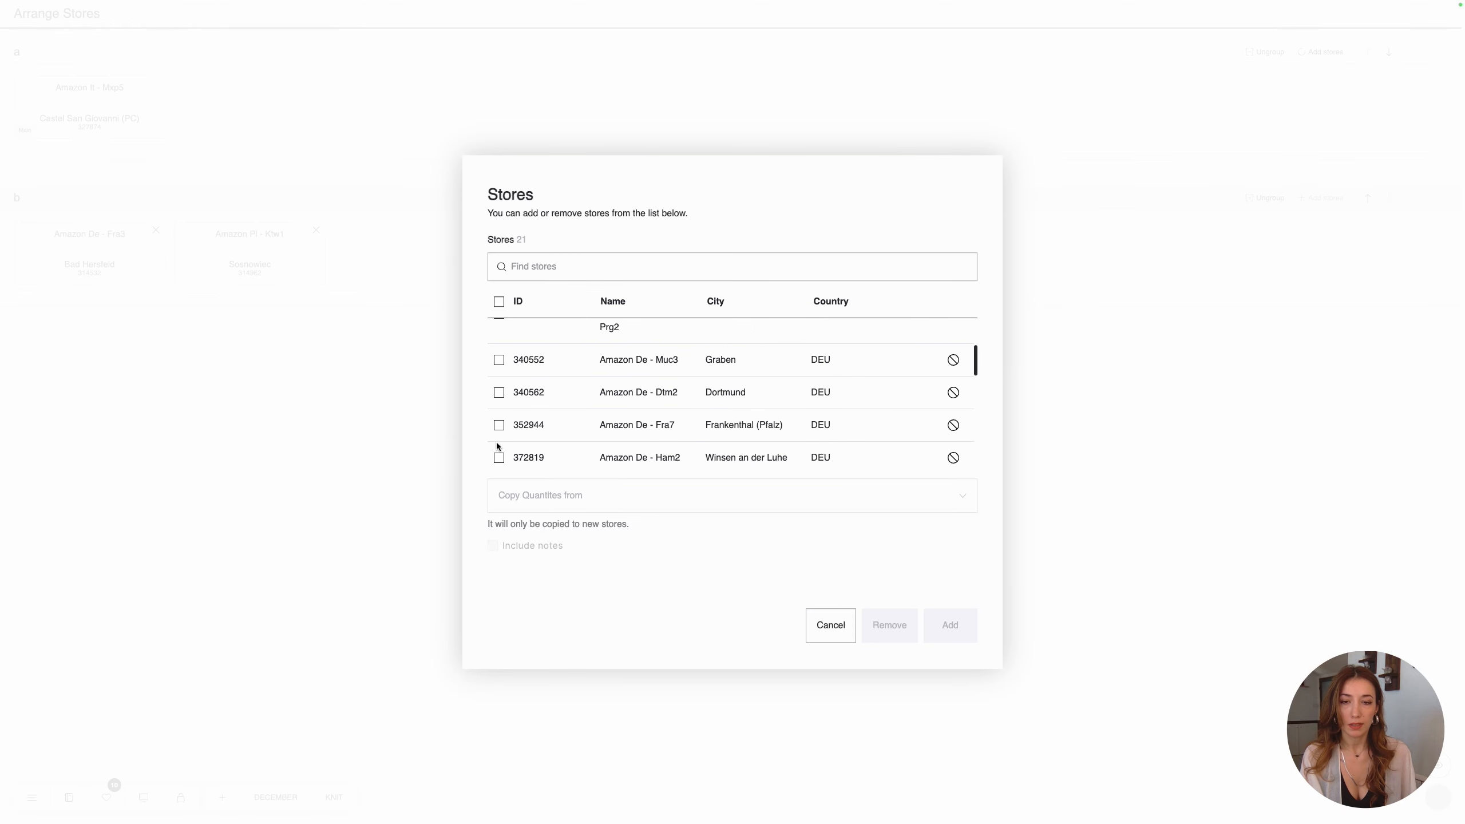
scroll(503, 382, "up", 1)
left_click(501, 385)
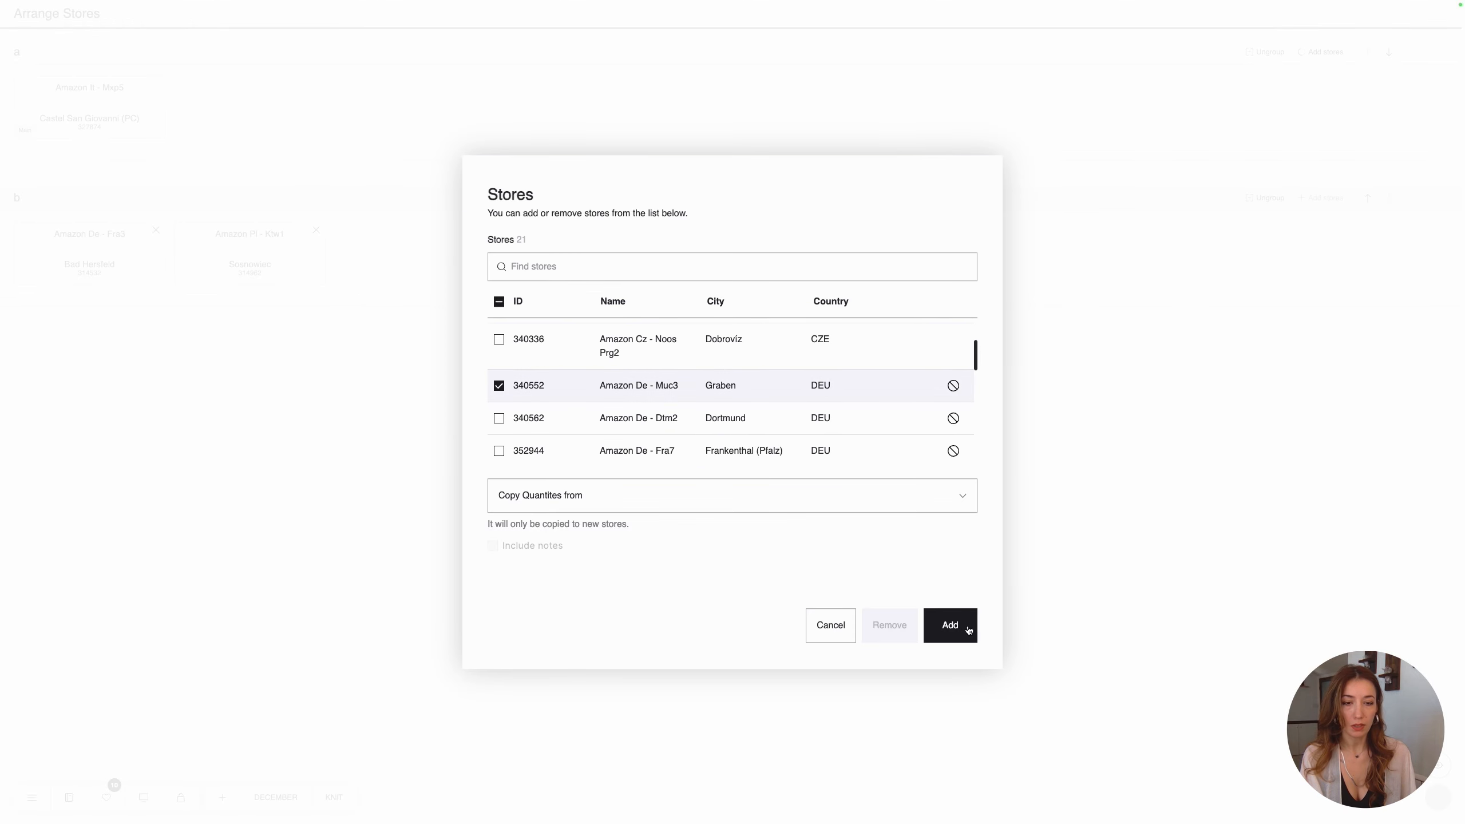
left_click(966, 630)
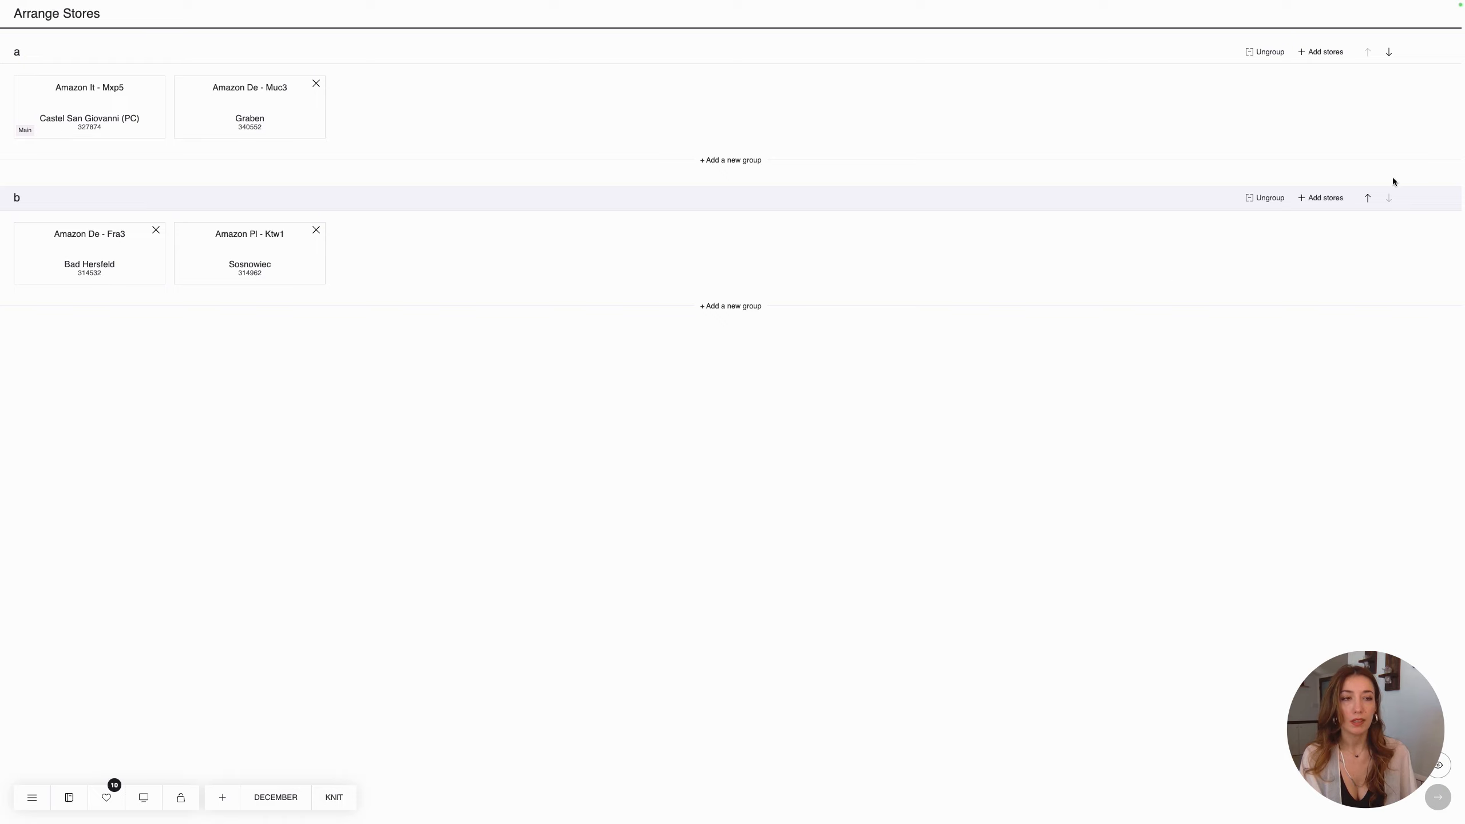
Move store group b above group a and switch the two groups back.
left_click(1366, 197)
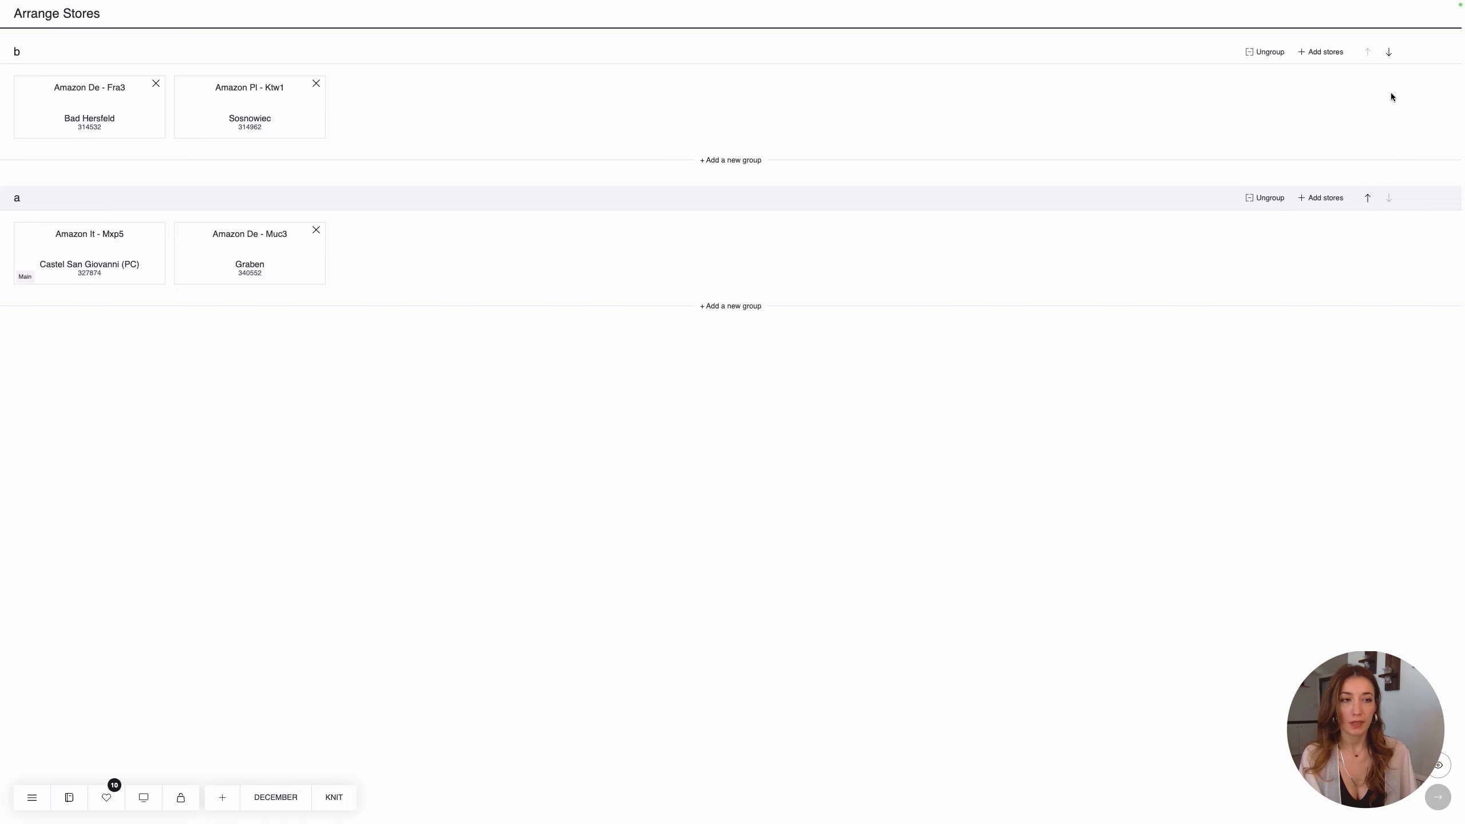
left_click(1387, 54)
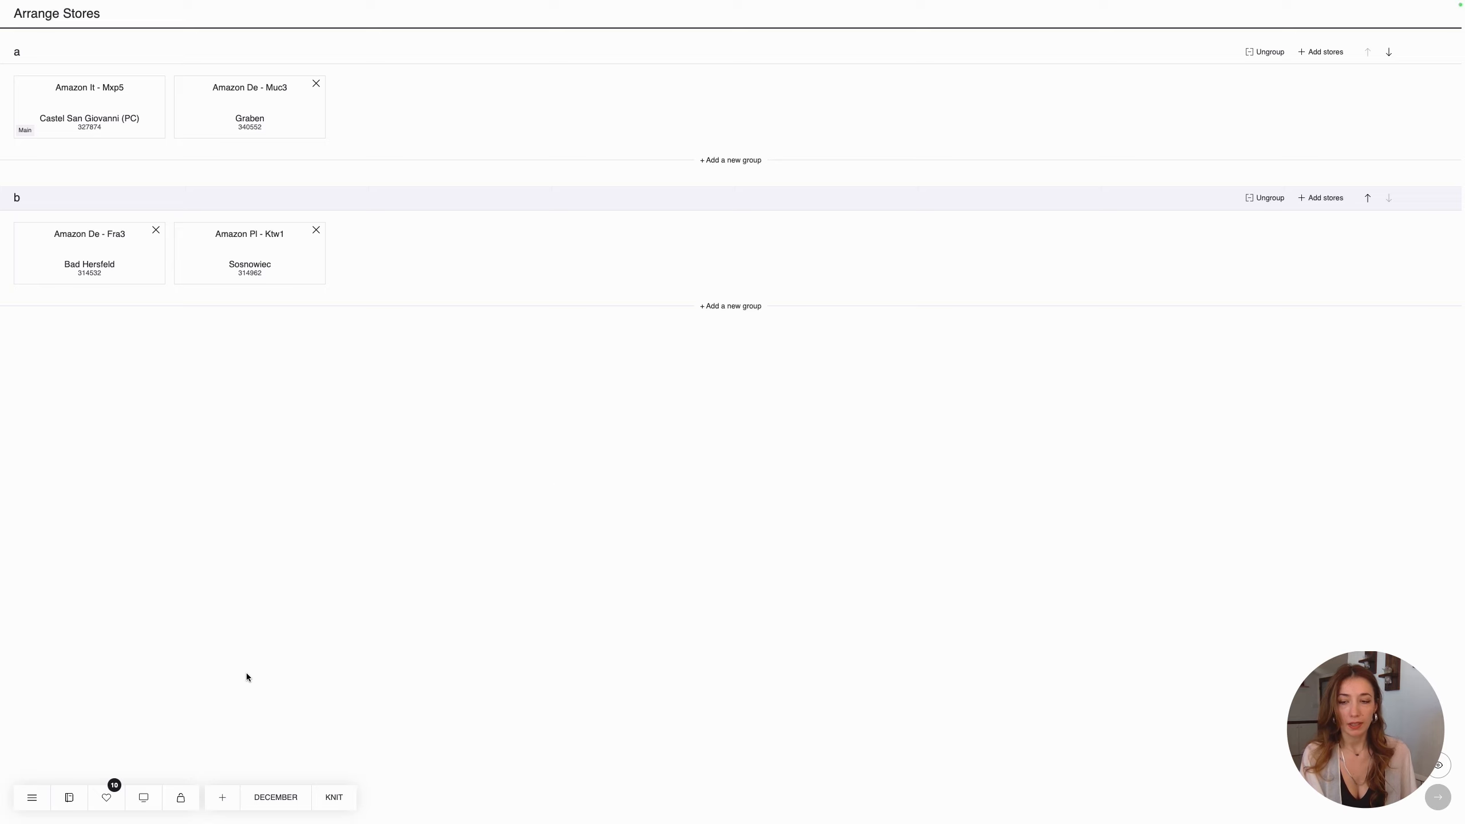
Return to the order and set the November 2024 A-12 Oatmeal_Melange box quantity for Amazon It - Mxp5 to 5.
left_click(180, 797)
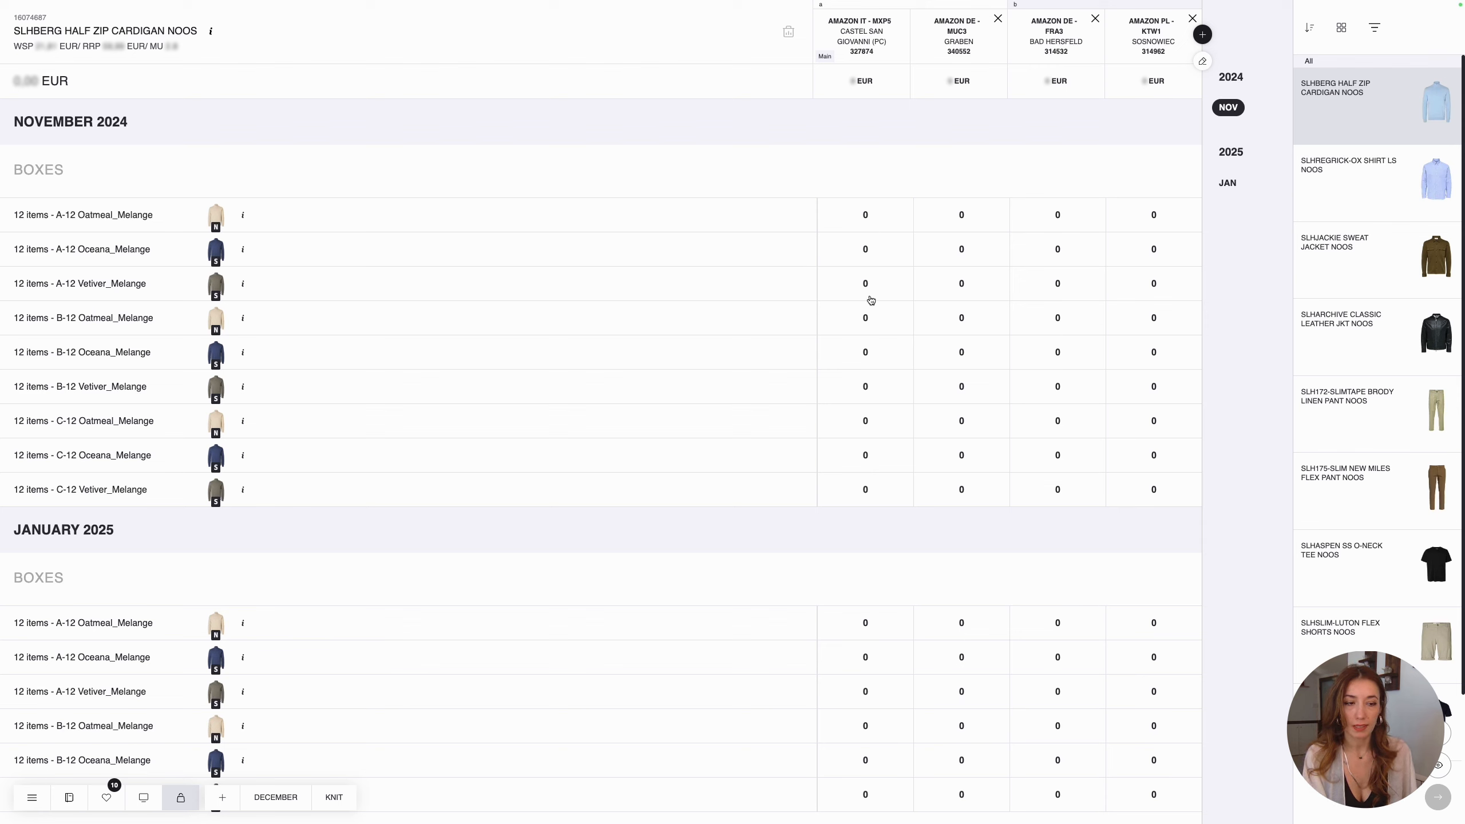
left_click(854, 230)
left_click(908, 222)
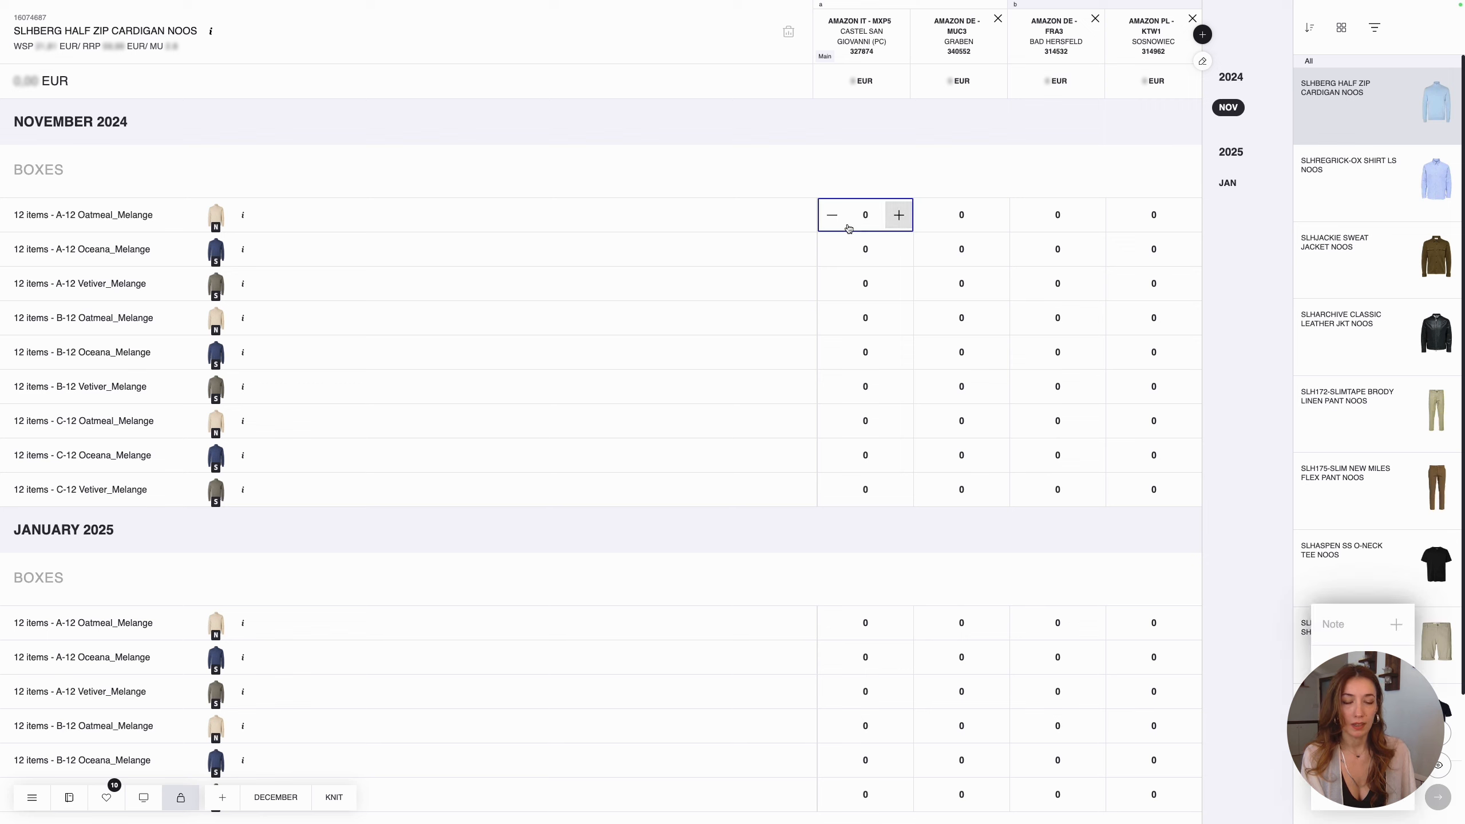
left_click(830, 219)
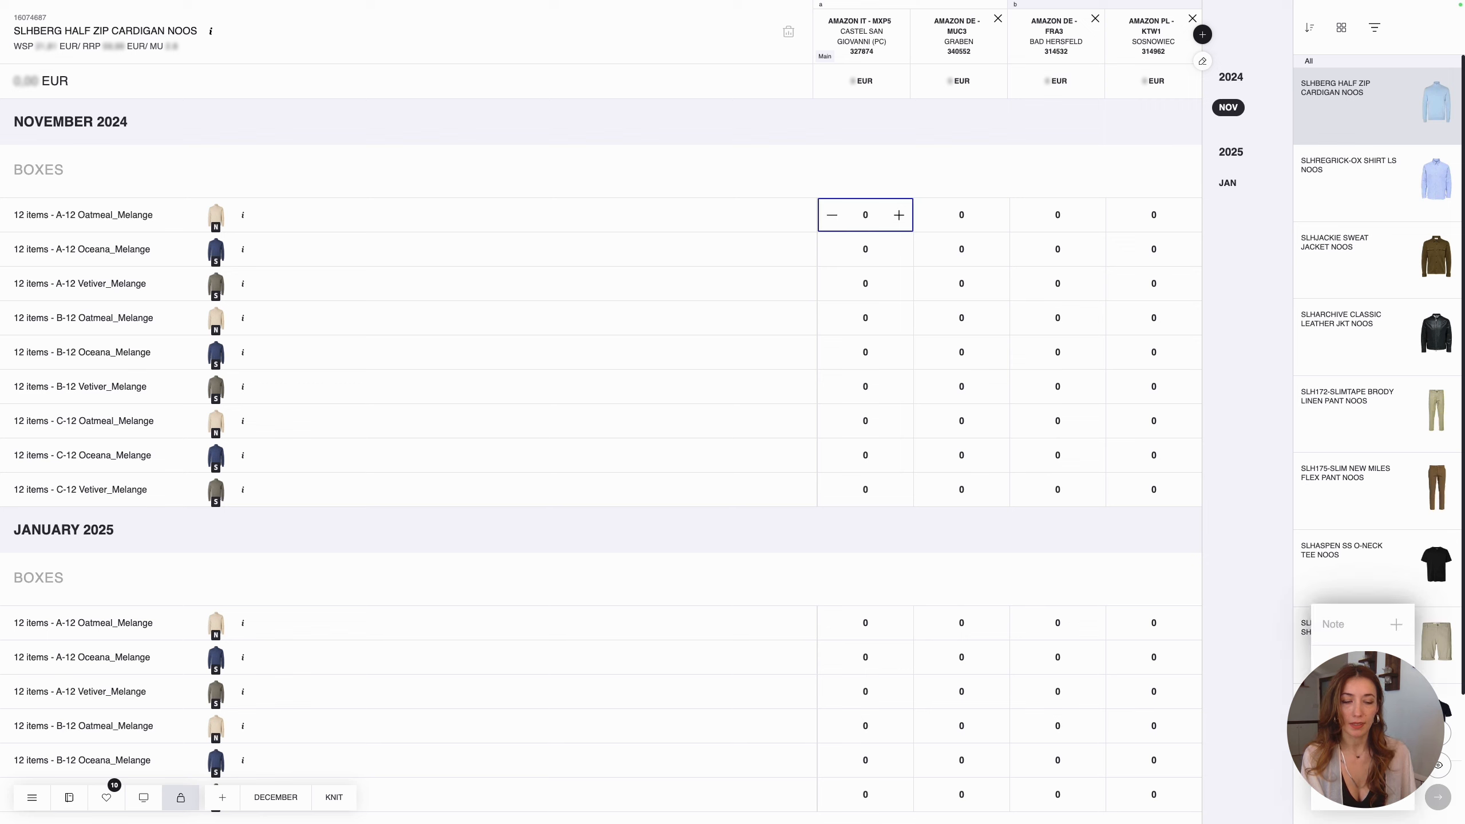
type("5")
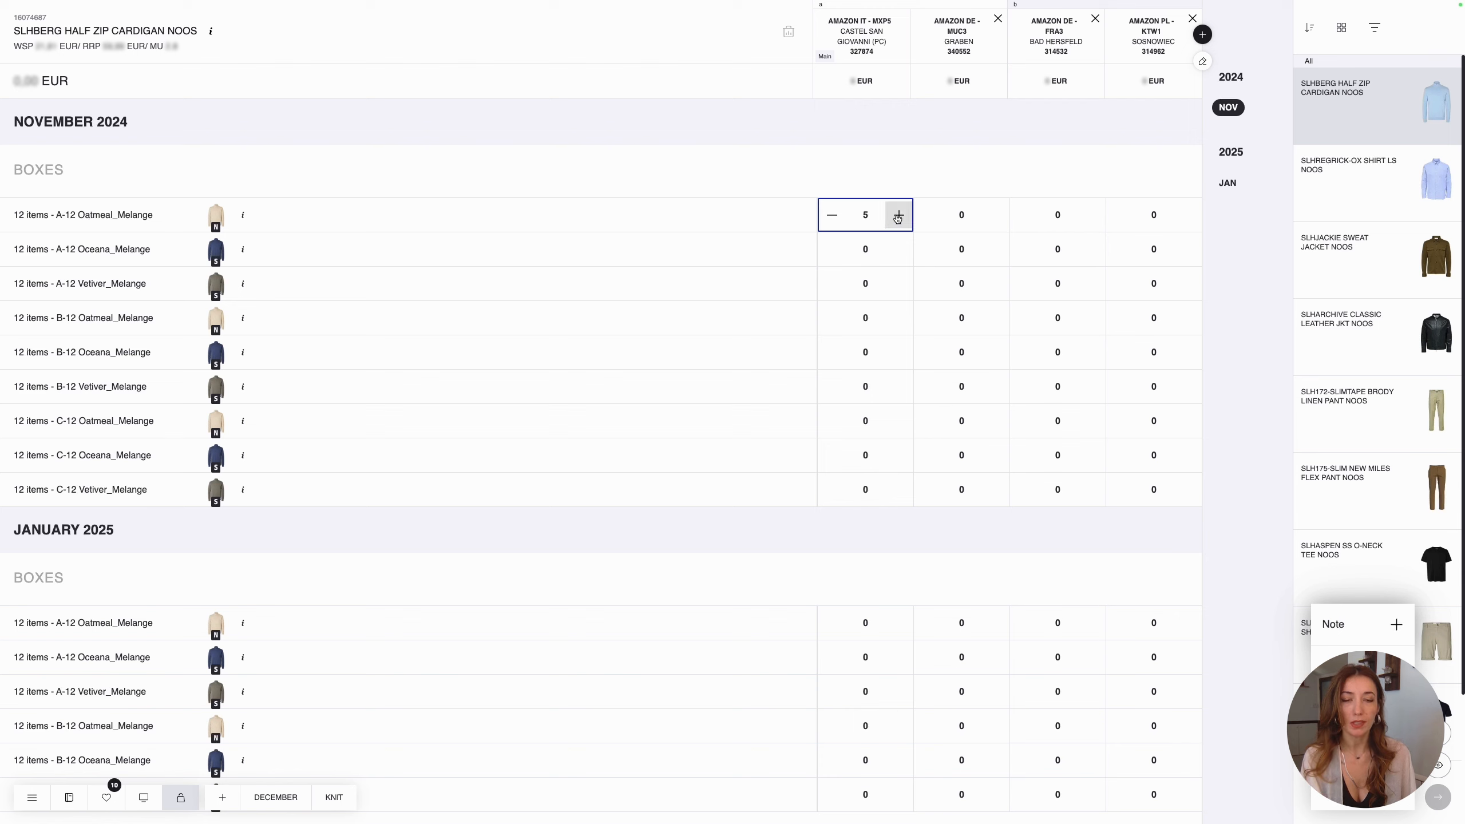
Set the November 2024 boxes to 1 each: A-12 Vetiver_Melange for Amazon De - Muc3, B-12 Oceana_Melange for Fra3, C-12 Oatmeal_Melange for Ktw1.
left_click(918, 250)
left_click(987, 295)
left_click(995, 283)
left_click(1032, 356)
left_click(1090, 352)
left_click(1122, 431)
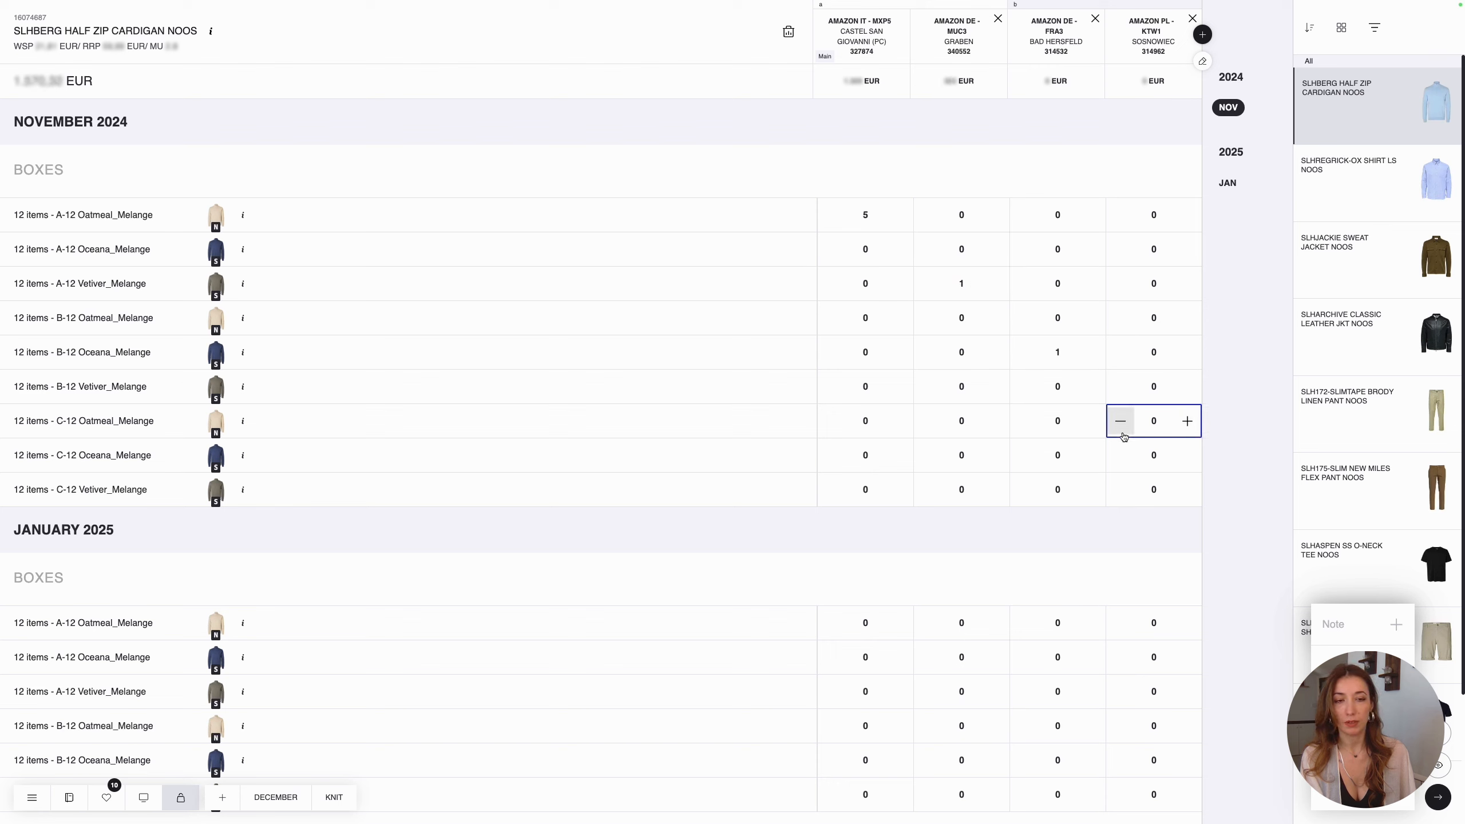
left_click(1186, 420)
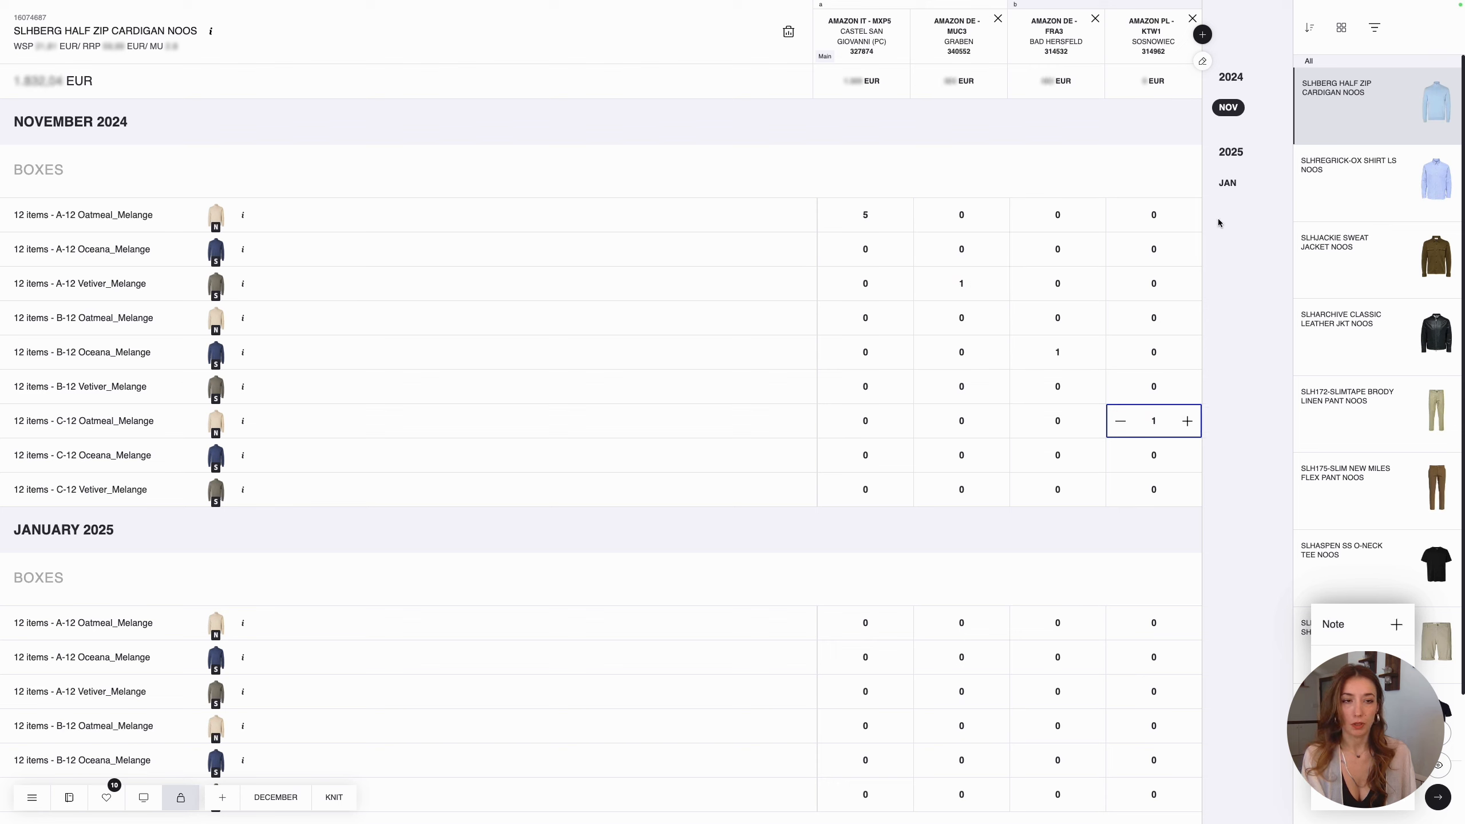
Set the November 2024 B-12 Oceana_Melange boxes for Amazon Pl - Ktw1 to 2 and attach the note "Hi!" to that quantity.
left_click(1153, 348)
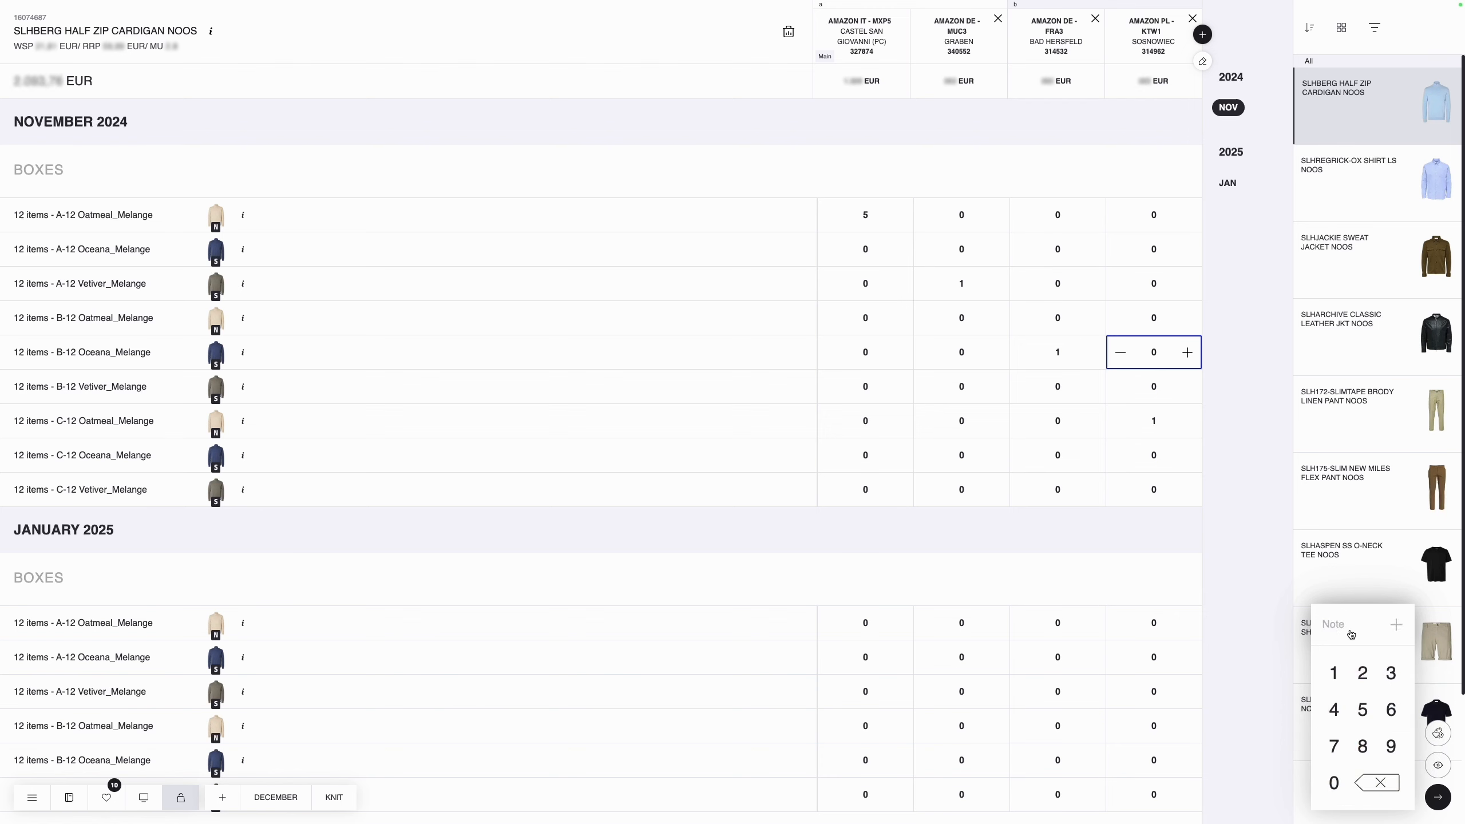
left_click(1186, 353)
left_click(1186, 358)
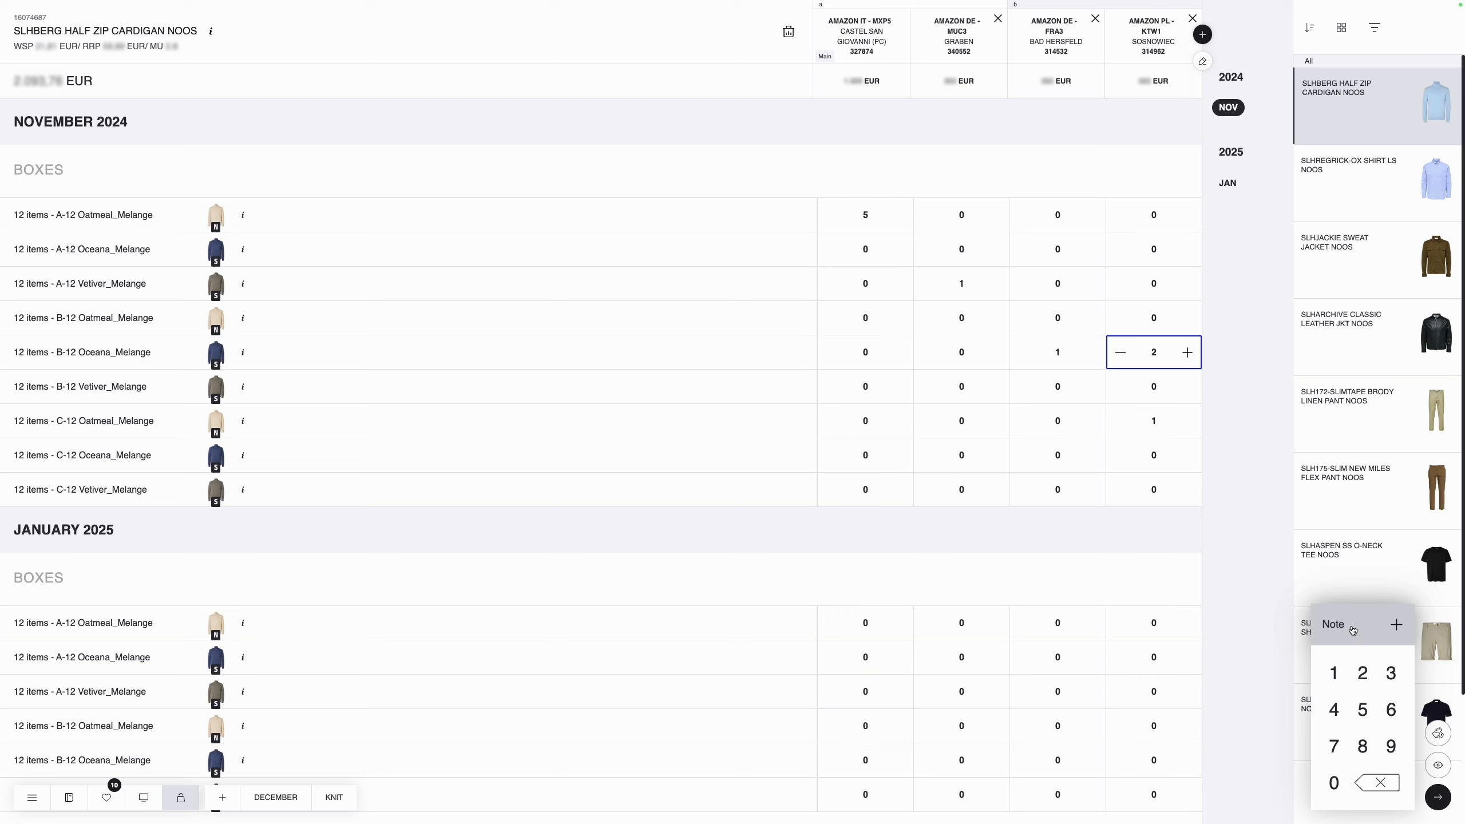
left_click(1357, 637)
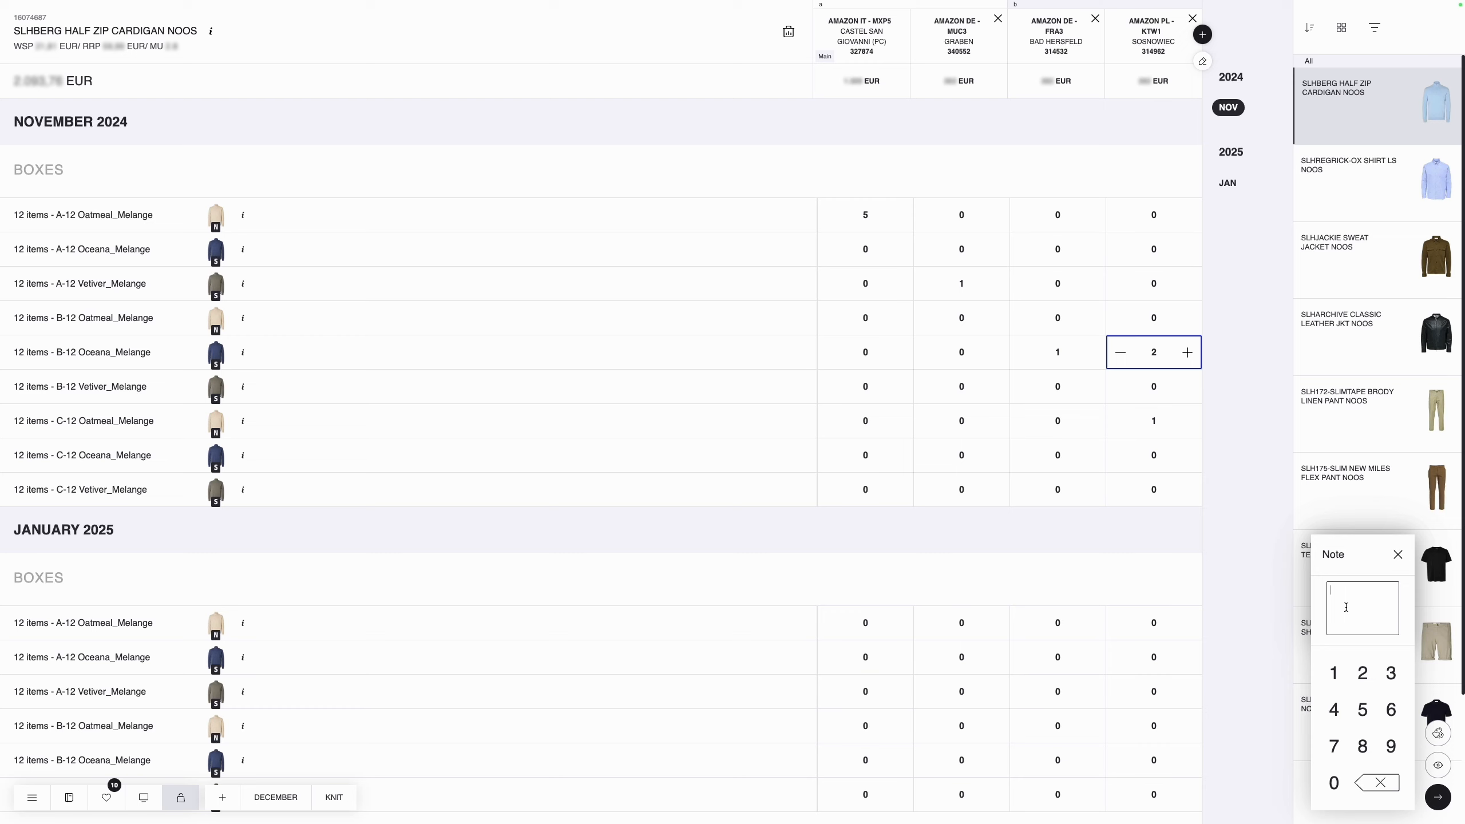
type("Hi!")
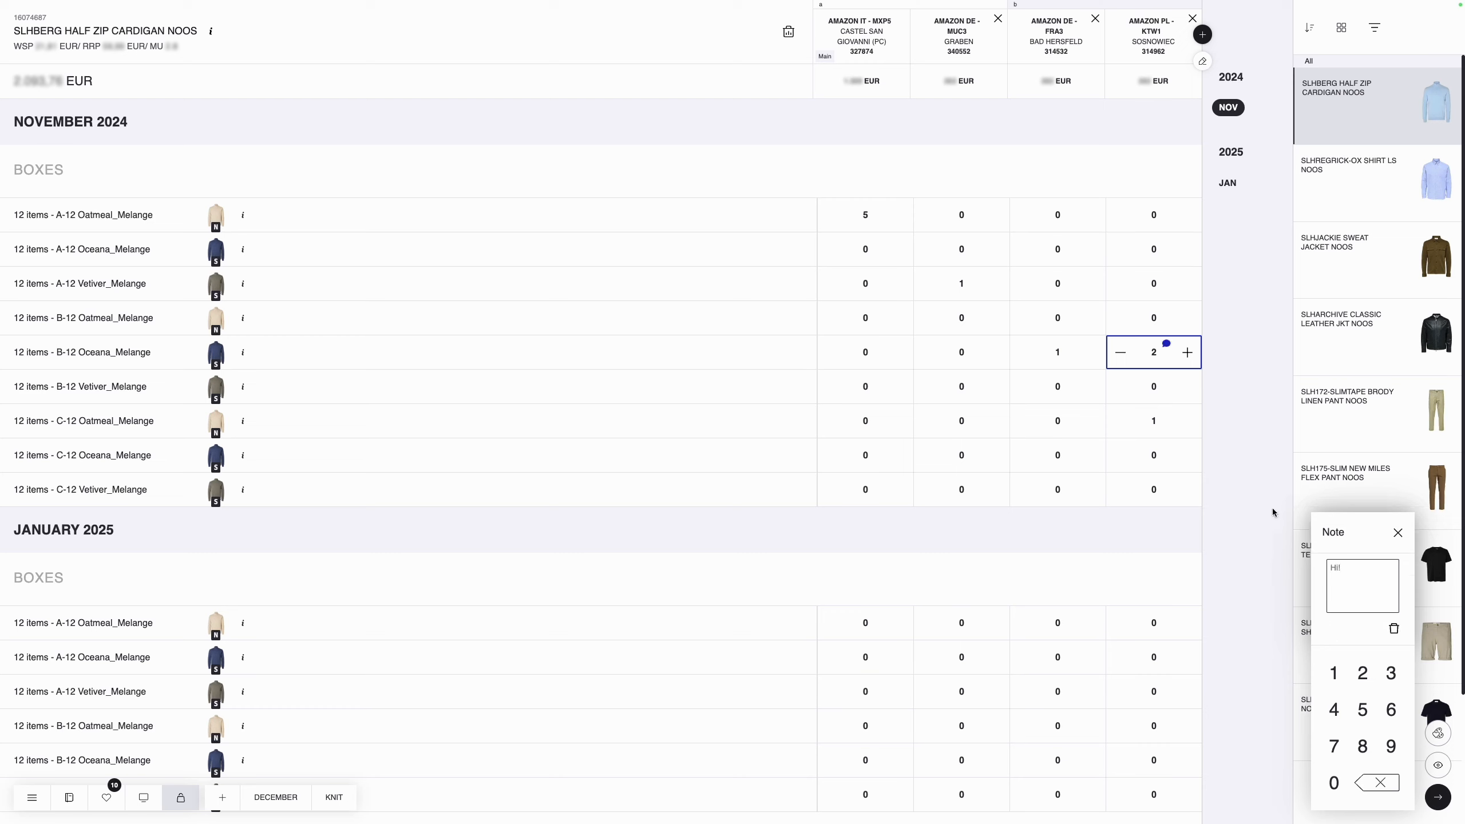
left_click(1275, 574)
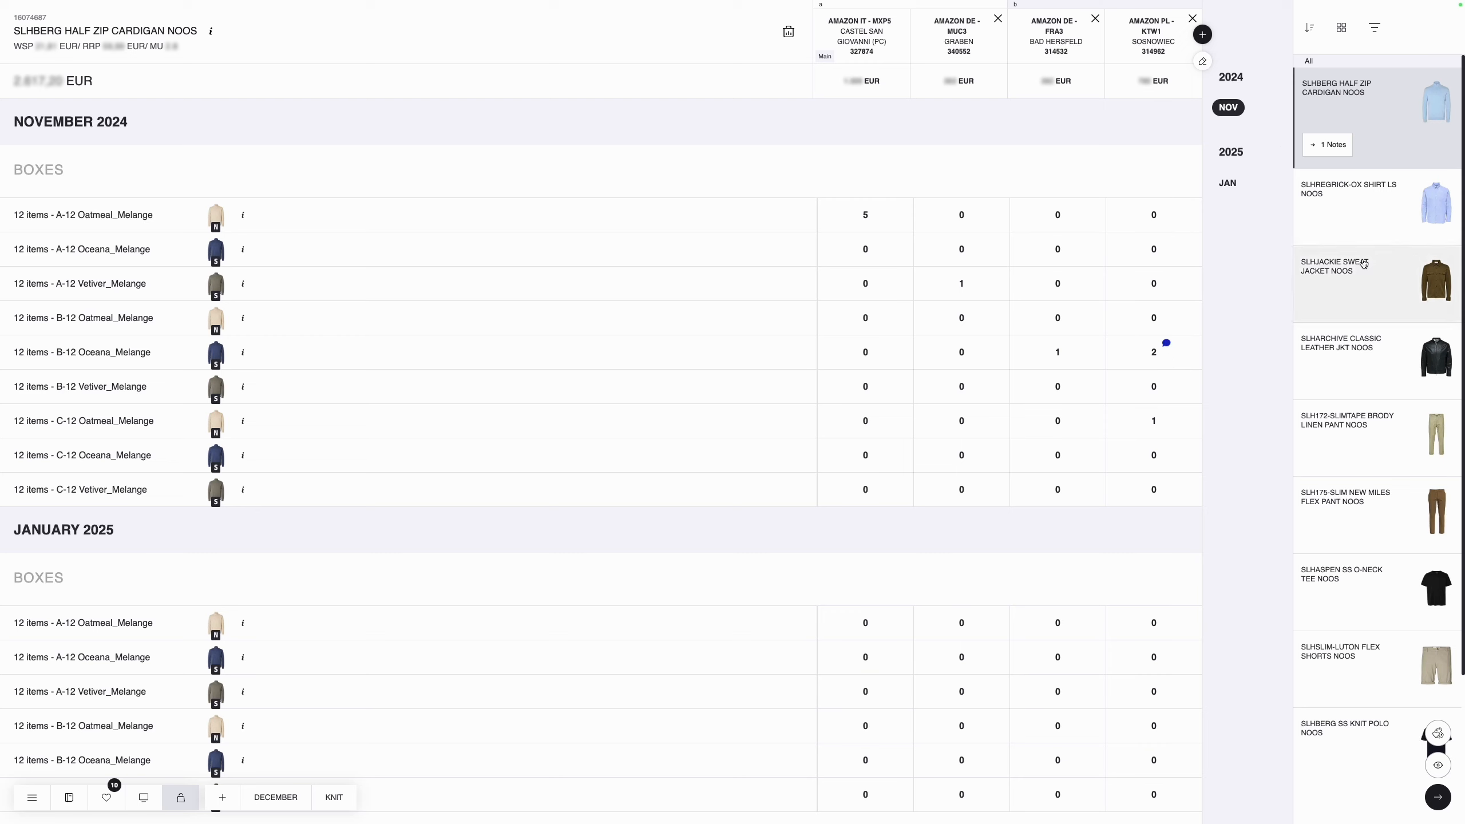
Expand the half zip cardigan's notes in the style list, open the "Hi!" note and close it.
left_click(1337, 151)
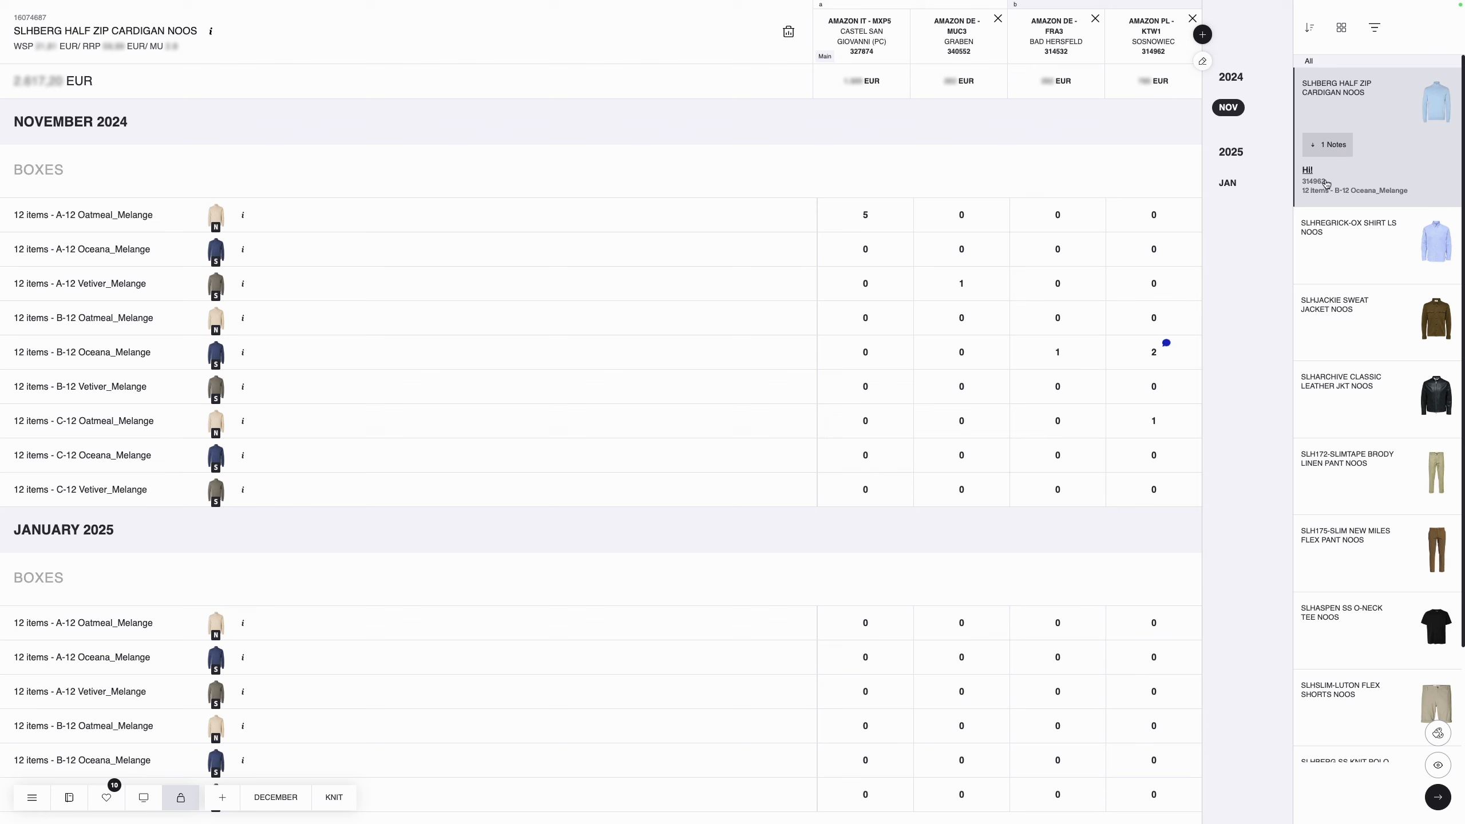
left_click(1310, 180)
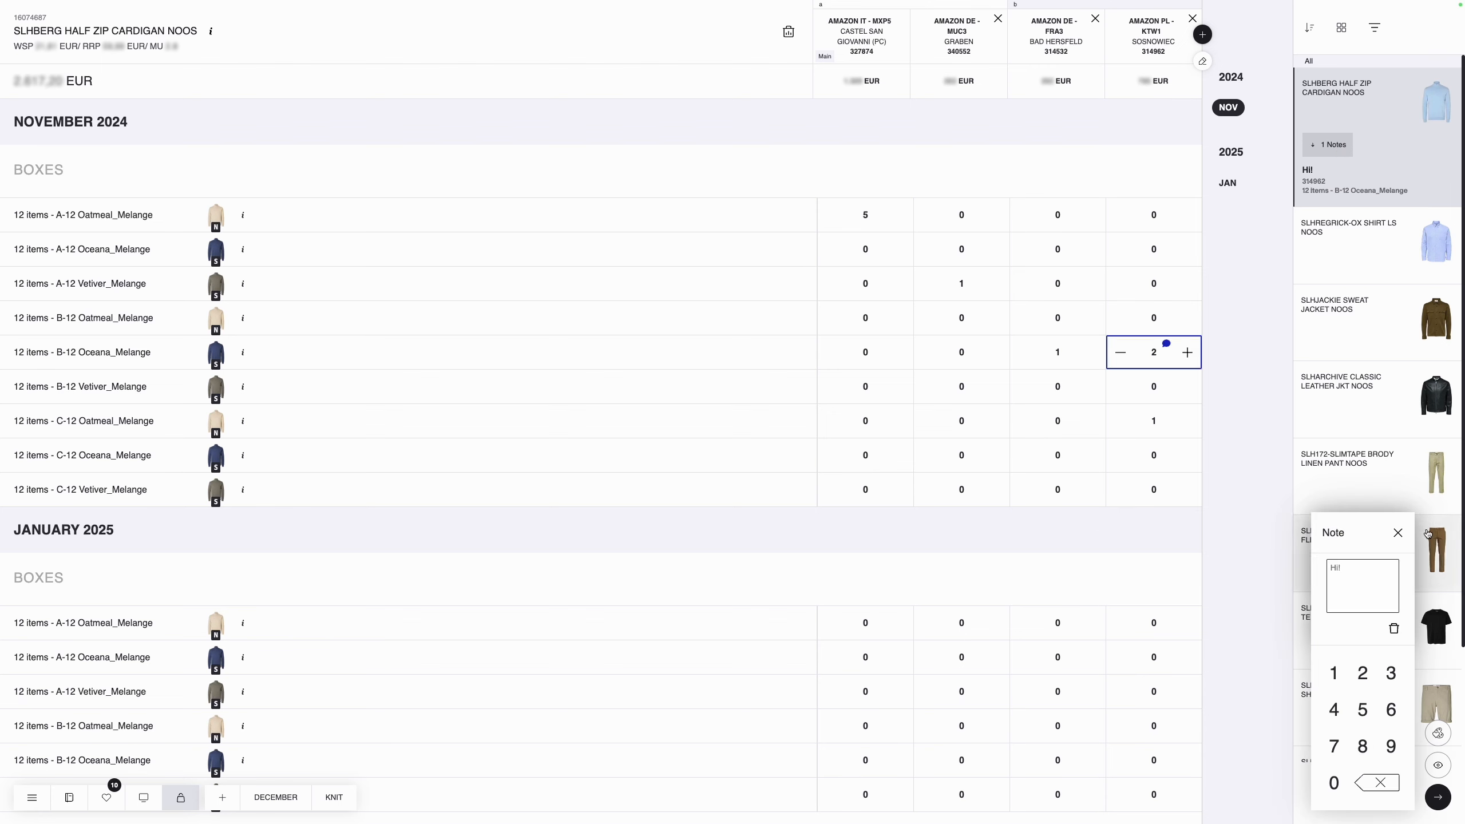
left_click(1397, 532)
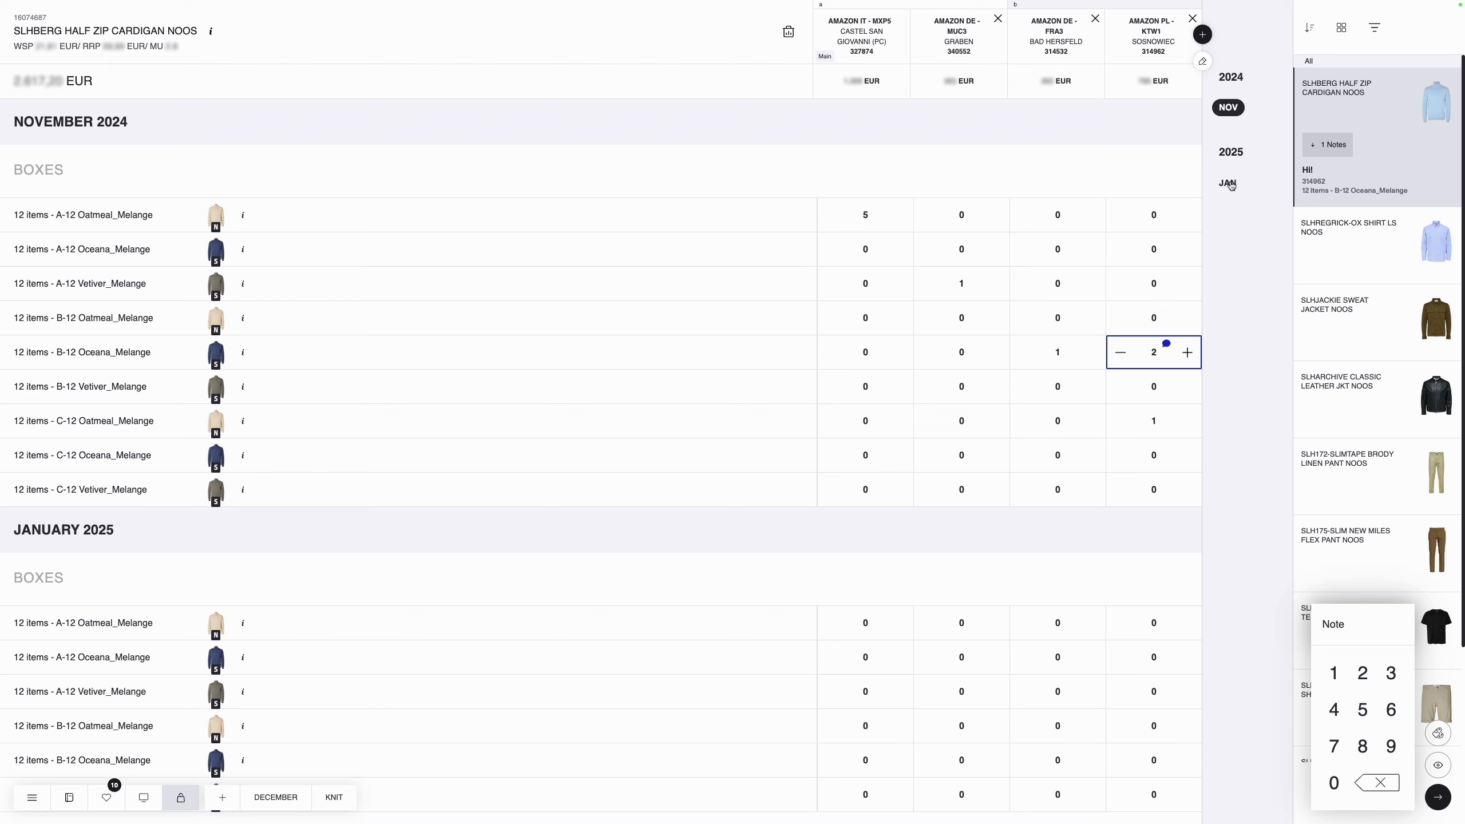
Jump to the January 2025 deliveries of the half zip cardigan and return to November 2024.
left_click(1229, 183)
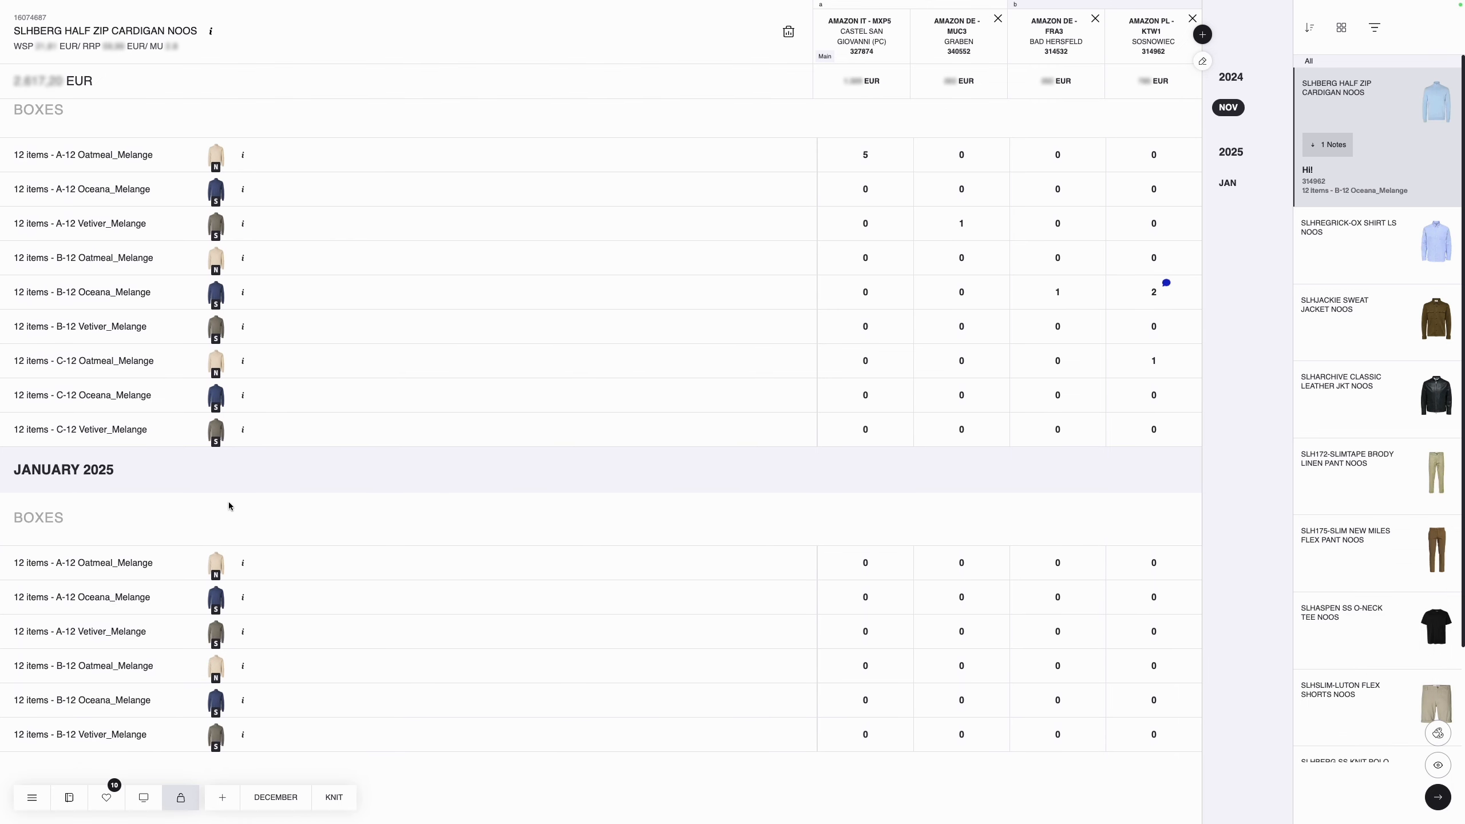
left_click(1230, 109)
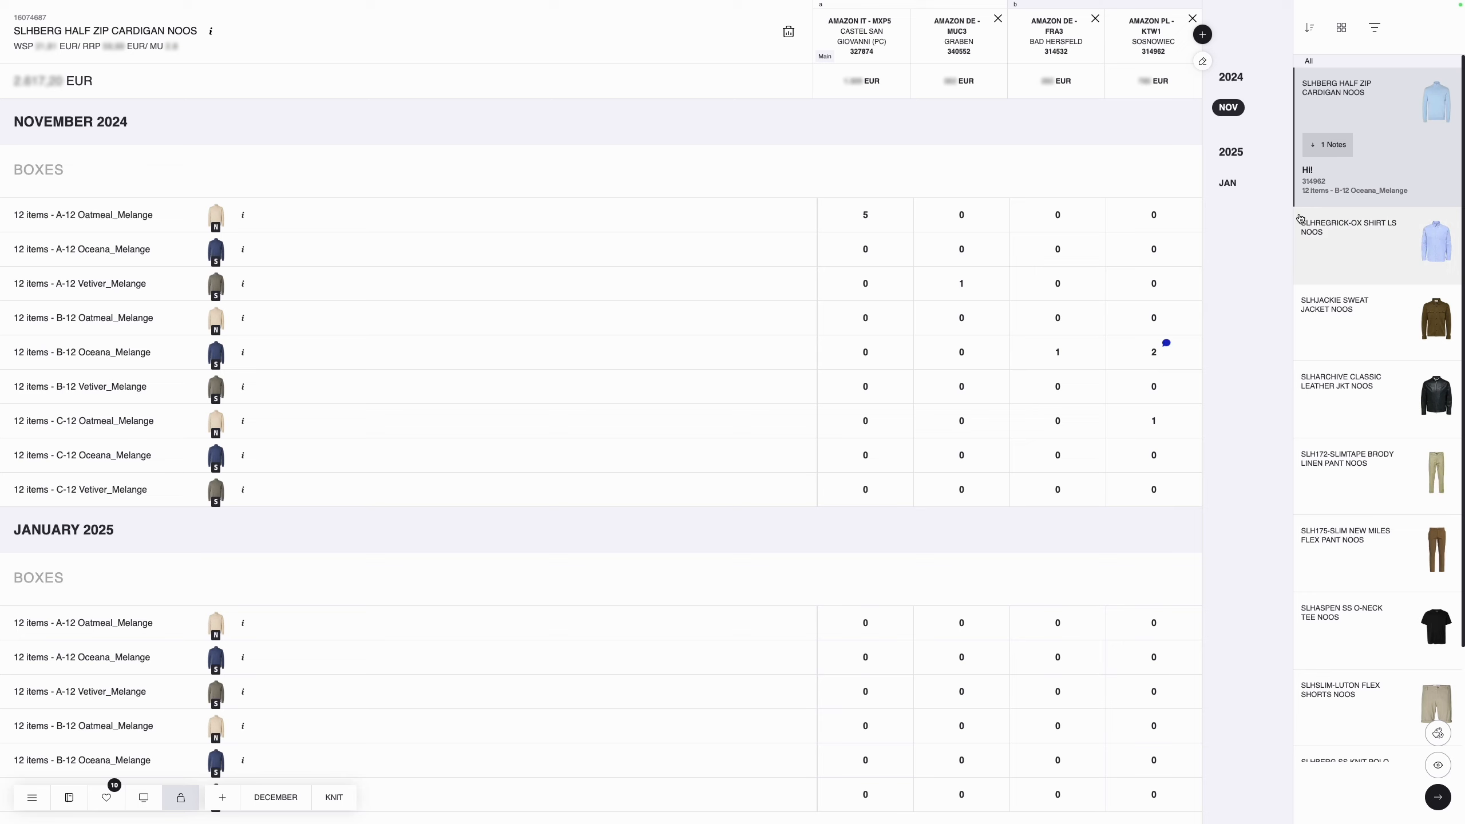
scroll(1182, 269, "down", 1)
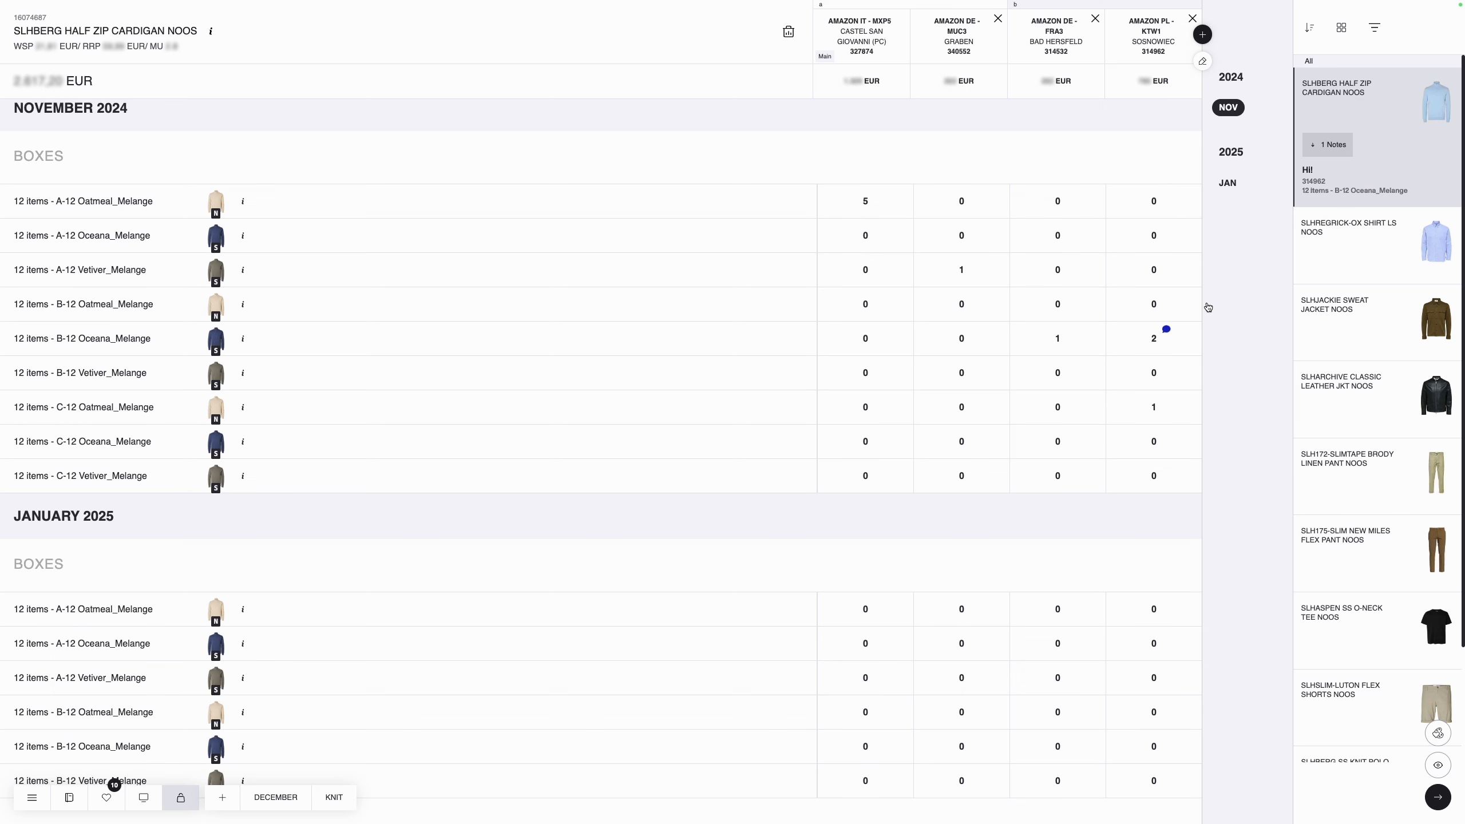
For SLHREGRICK-OX SHIRT LS NOOS, set November 2024 Tops A 12 Iceberg Green/Stripes to 2 for Amazon It - Mxp5 and Light Blue to 2 for Muc3.
left_click(1332, 256)
left_click(885, 228)
double_click(896, 217)
left_click(1002, 259)
double_click(995, 250)
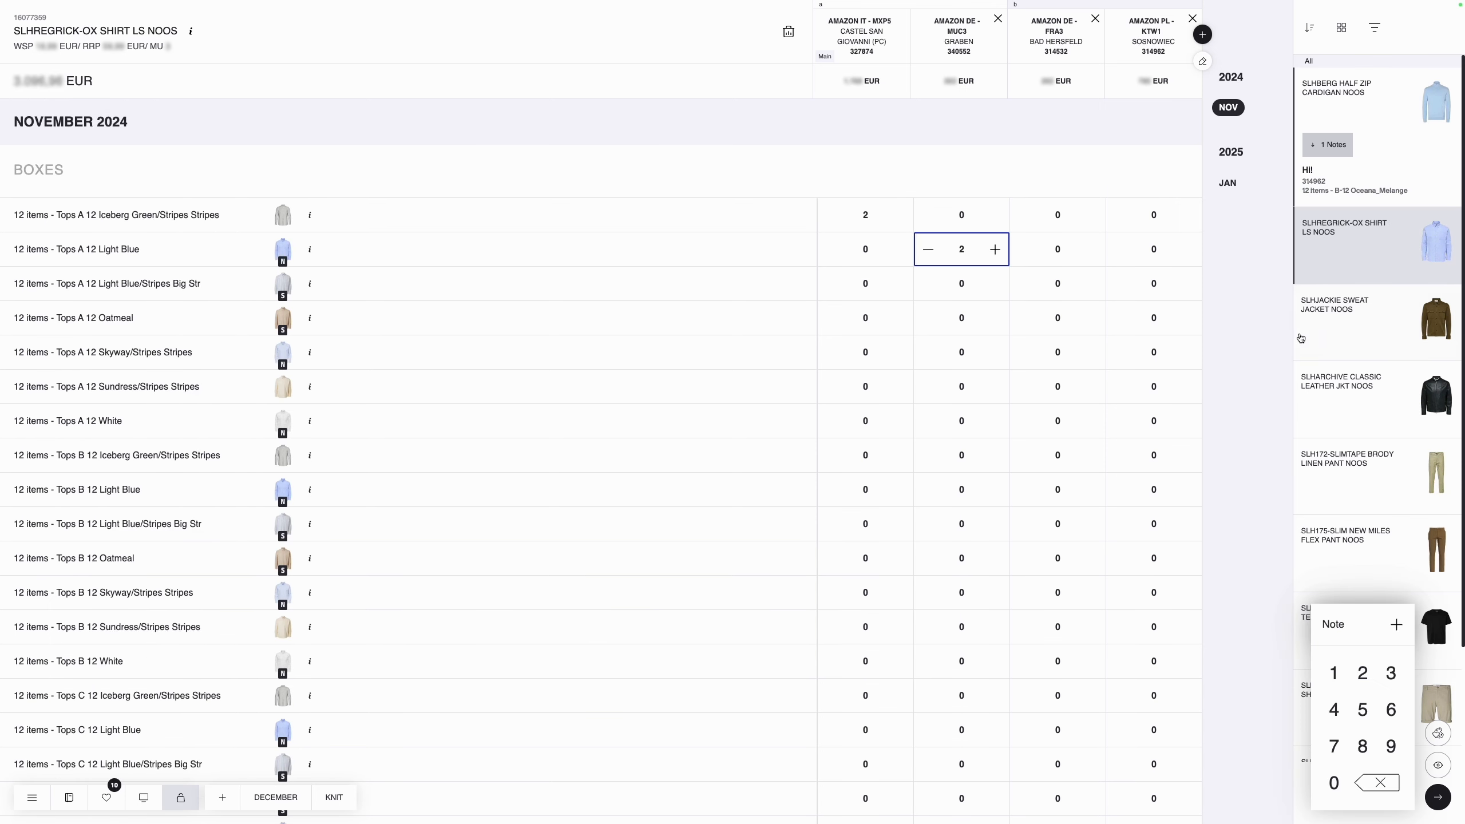
Set SLHJACKIE SWEAT JACKET NOOS's November 2024 A-12 Oatmeal boxes for Amazon De - Fra3 to 1 and open the classic leather jacket.
left_click(1355, 329)
left_click(1075, 390)
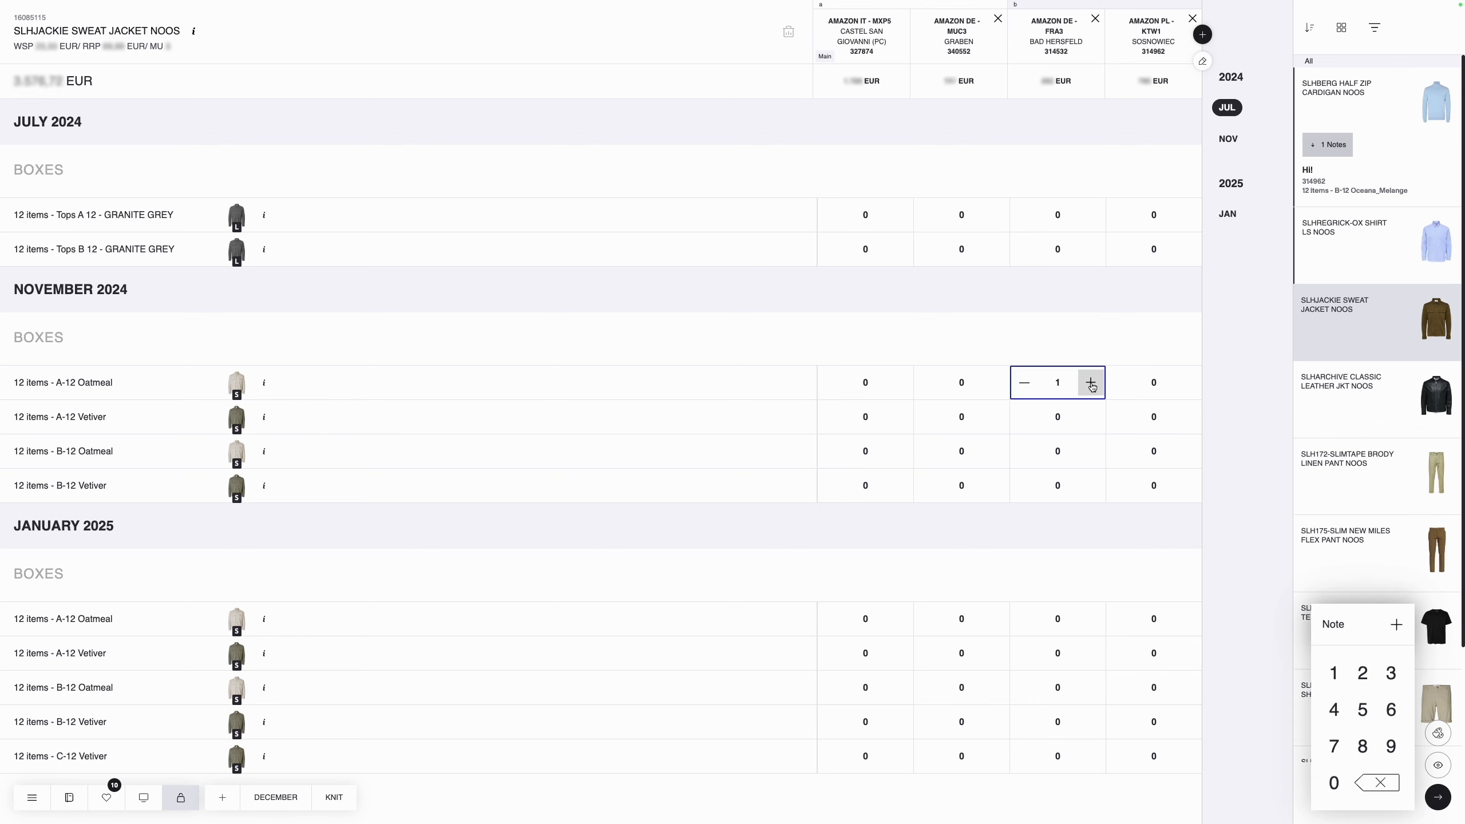
left_click(1332, 416)
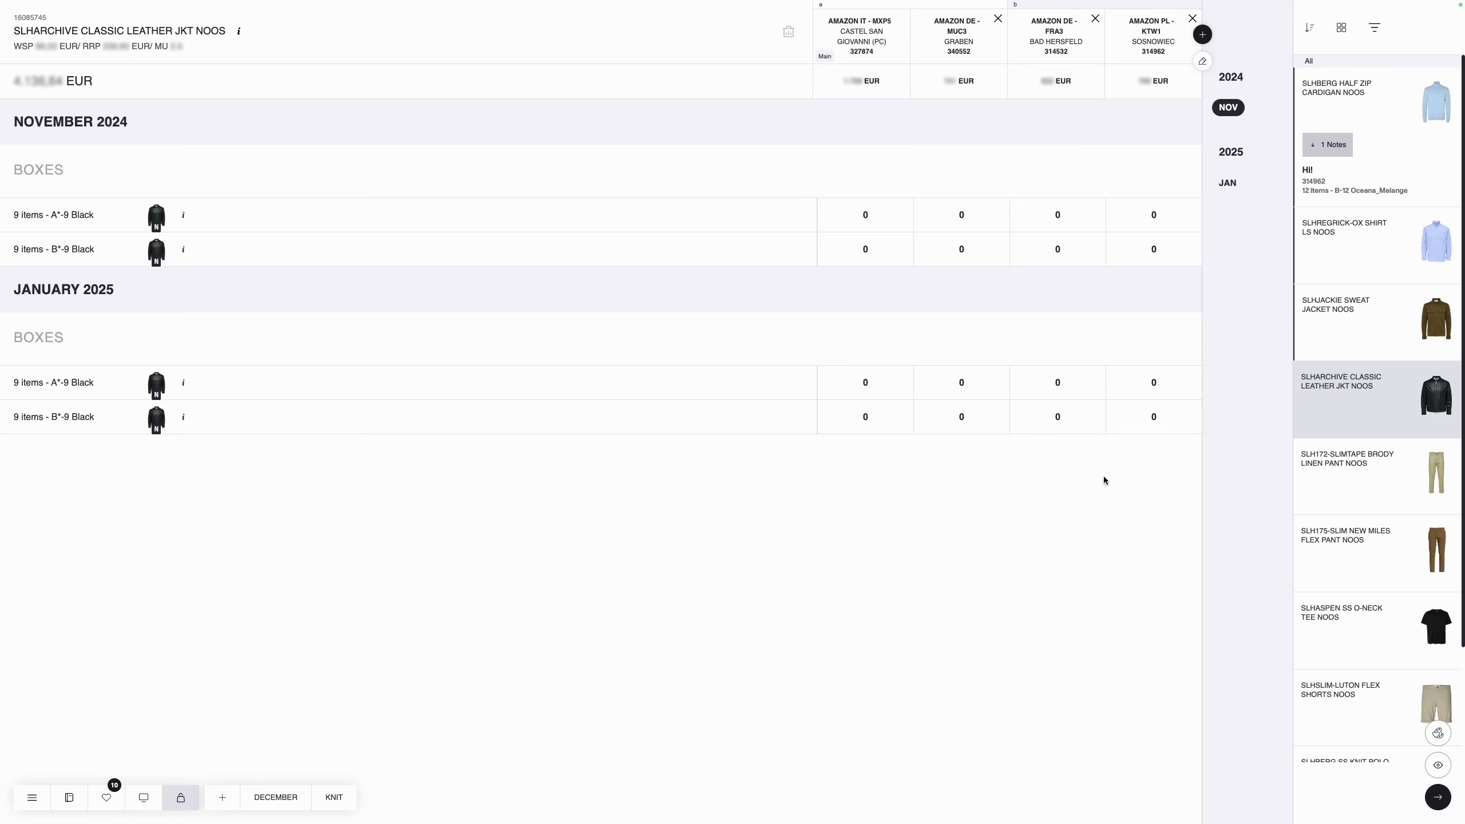
Show only the favorited colors on the half zip cardigan and view the style's product details.
left_click(1384, 164)
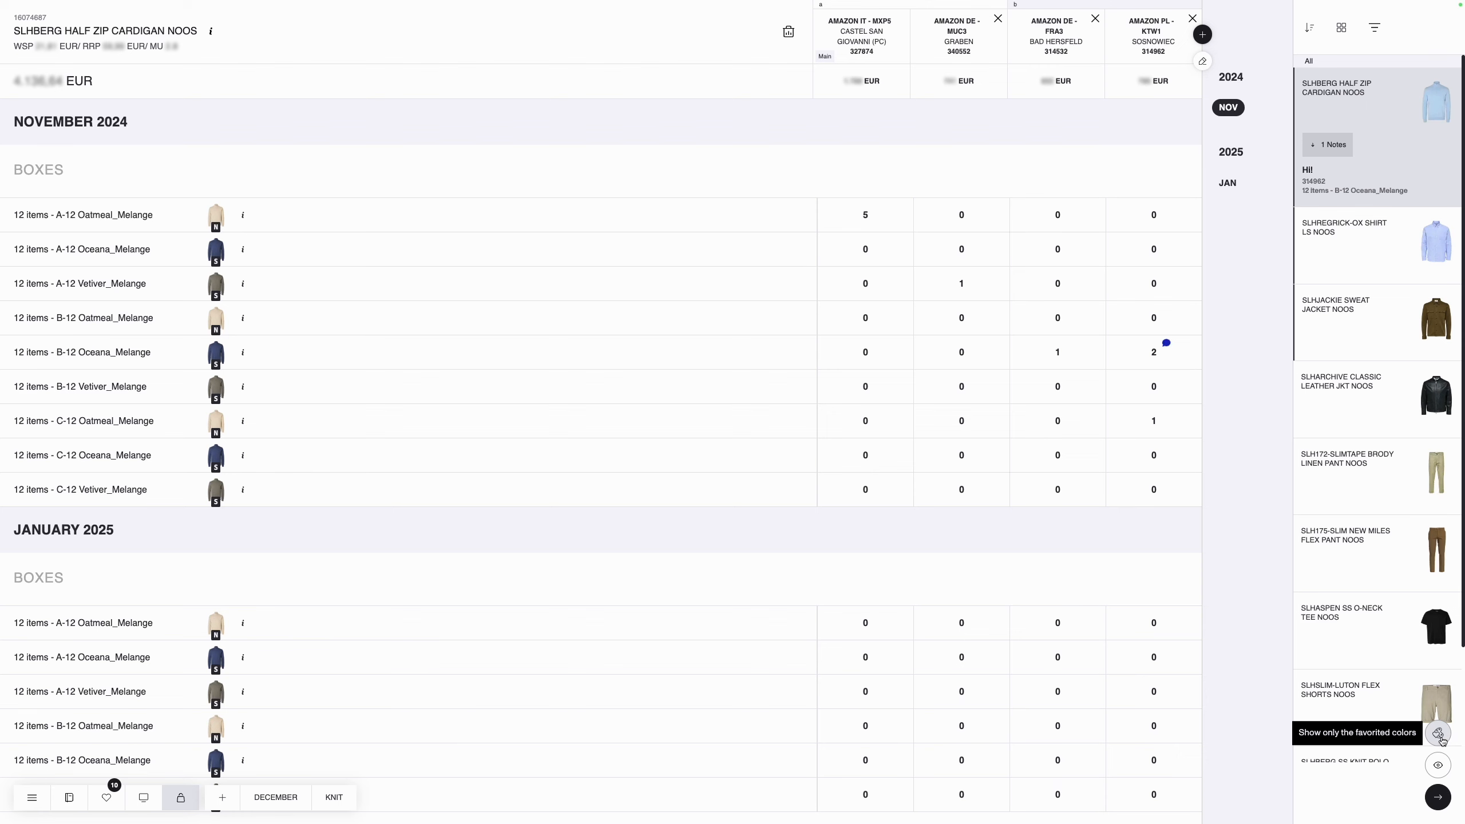
left_click(1439, 736)
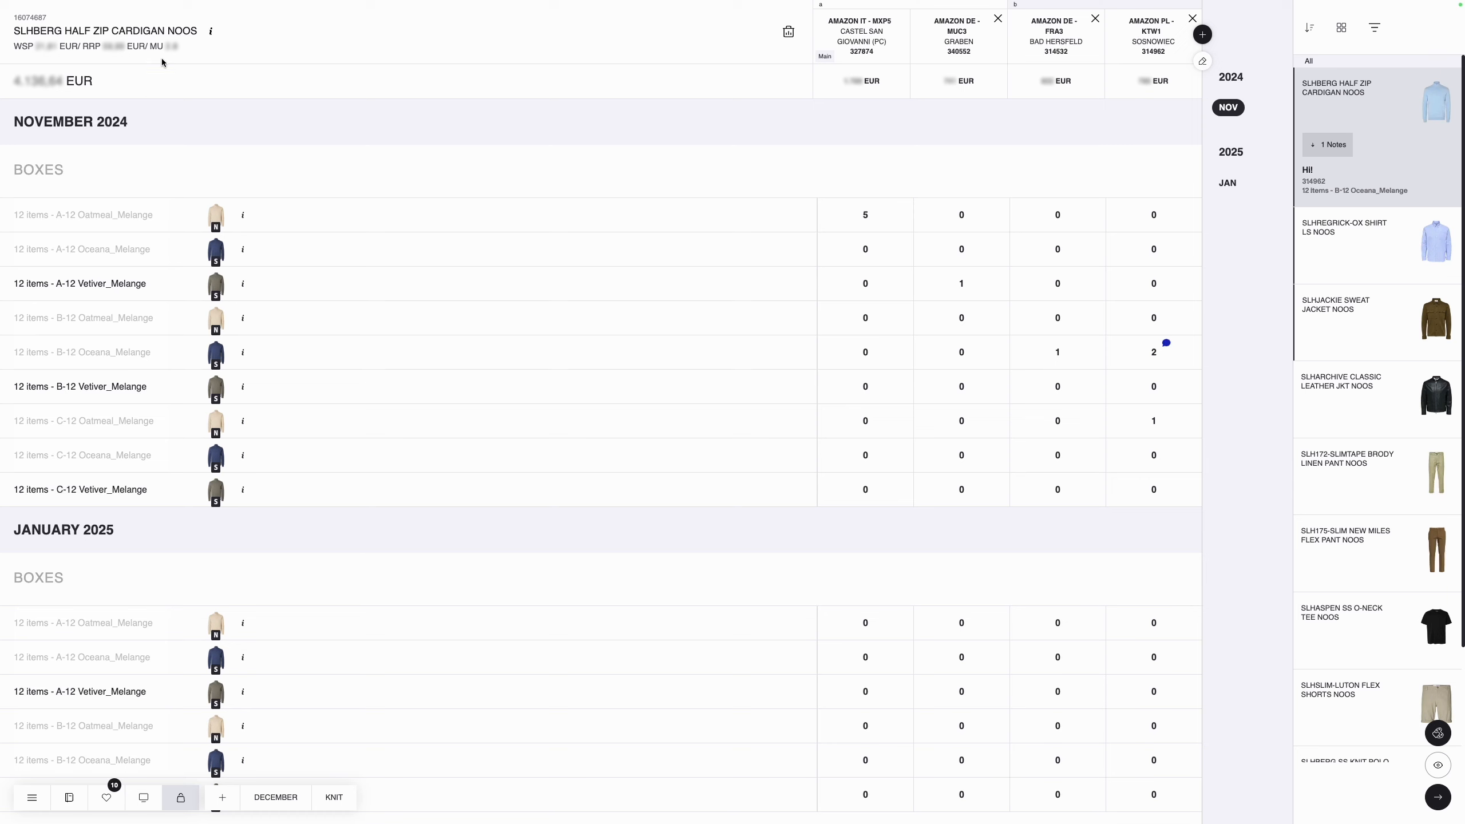
left_click(211, 31)
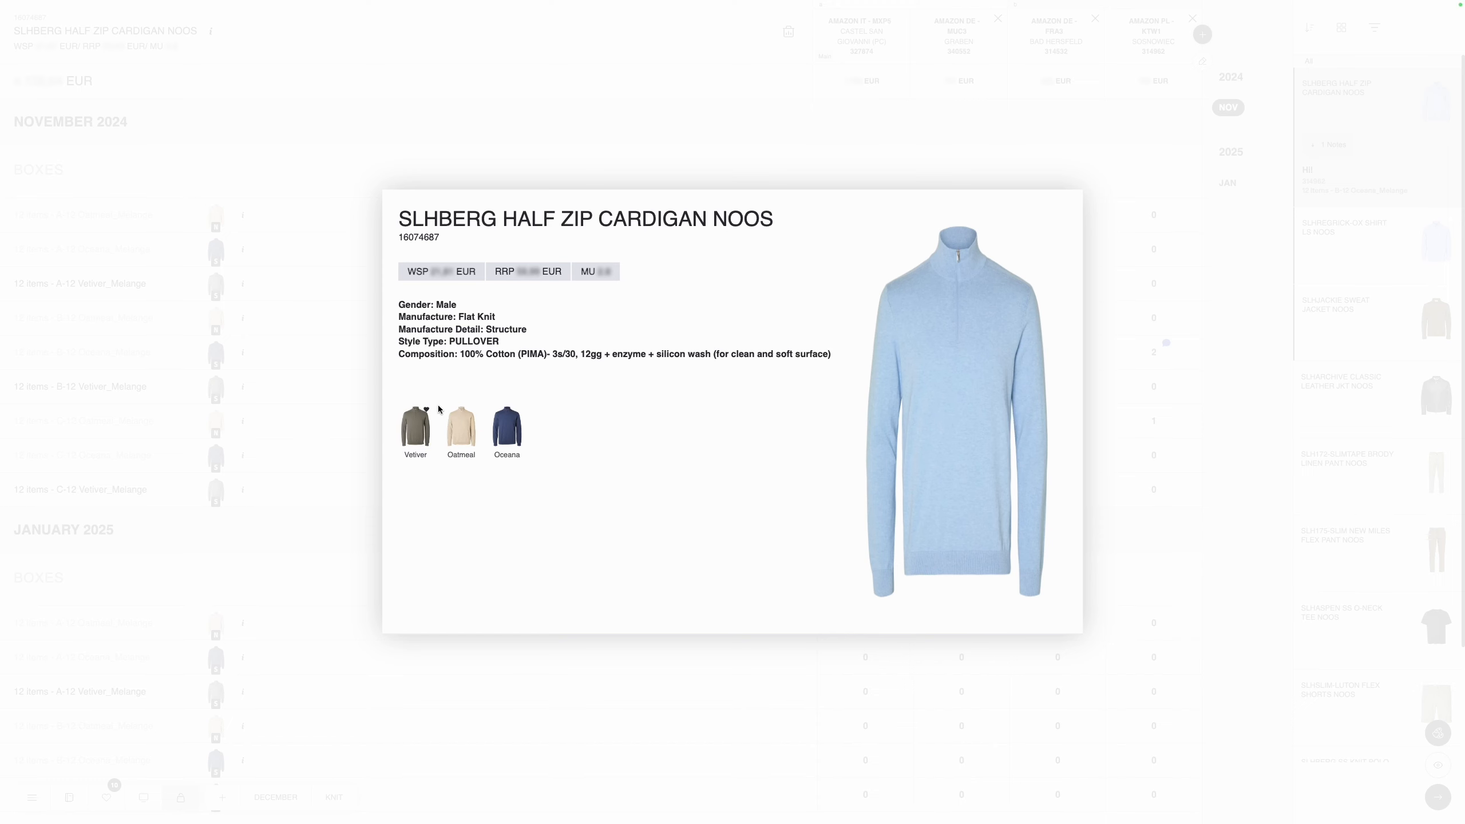
left_click(324, 427)
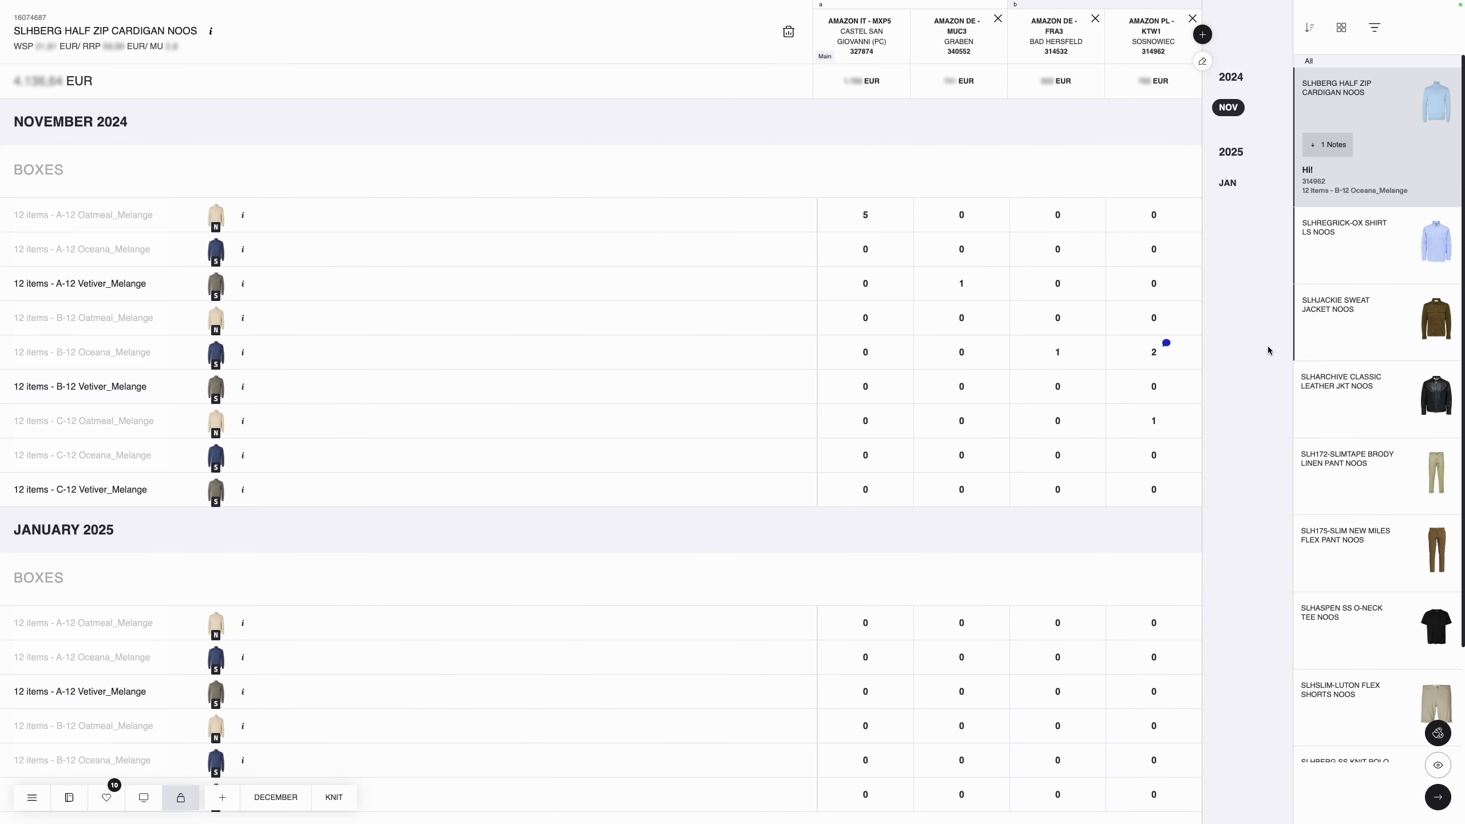
Copy Amazon It - Mxp5's November 2024 Tops A 12 Iceberg Green/Stripes quantity on the SLHREGRICK-OX shirt to the rest of its group.
left_click(1335, 244)
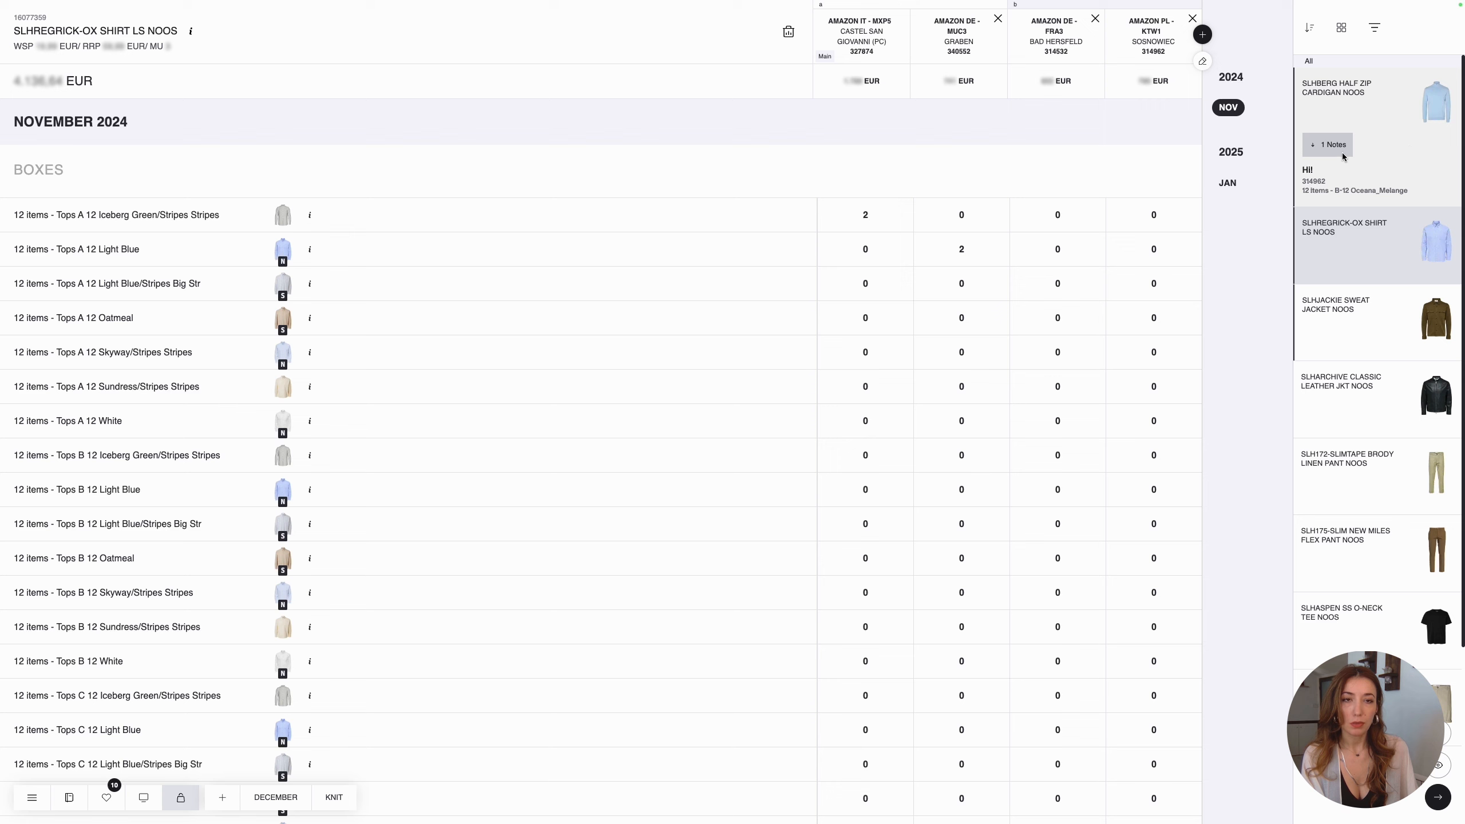
left_click(866, 216)
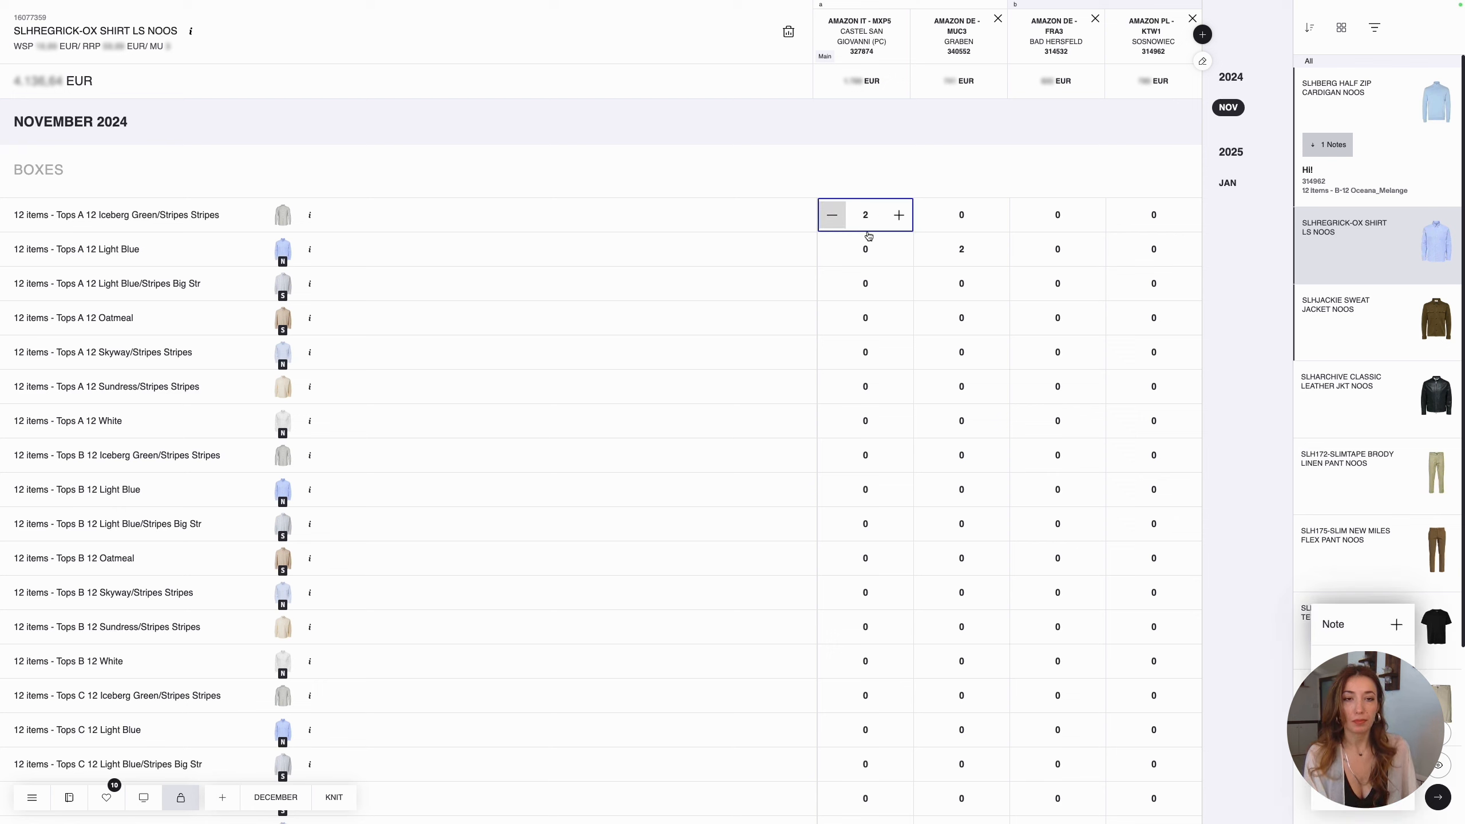
right_click(868, 217)
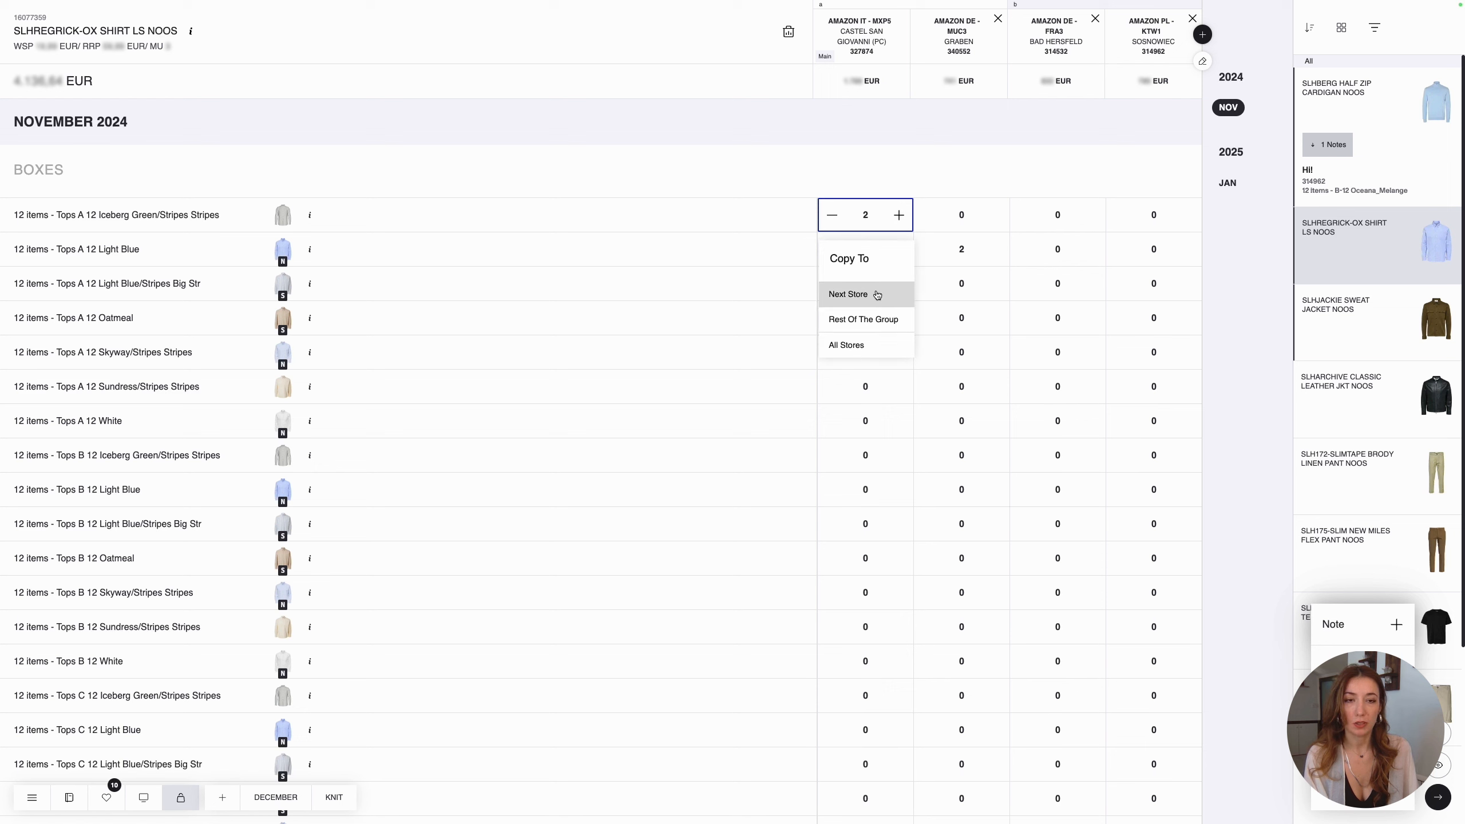
left_click(862, 321)
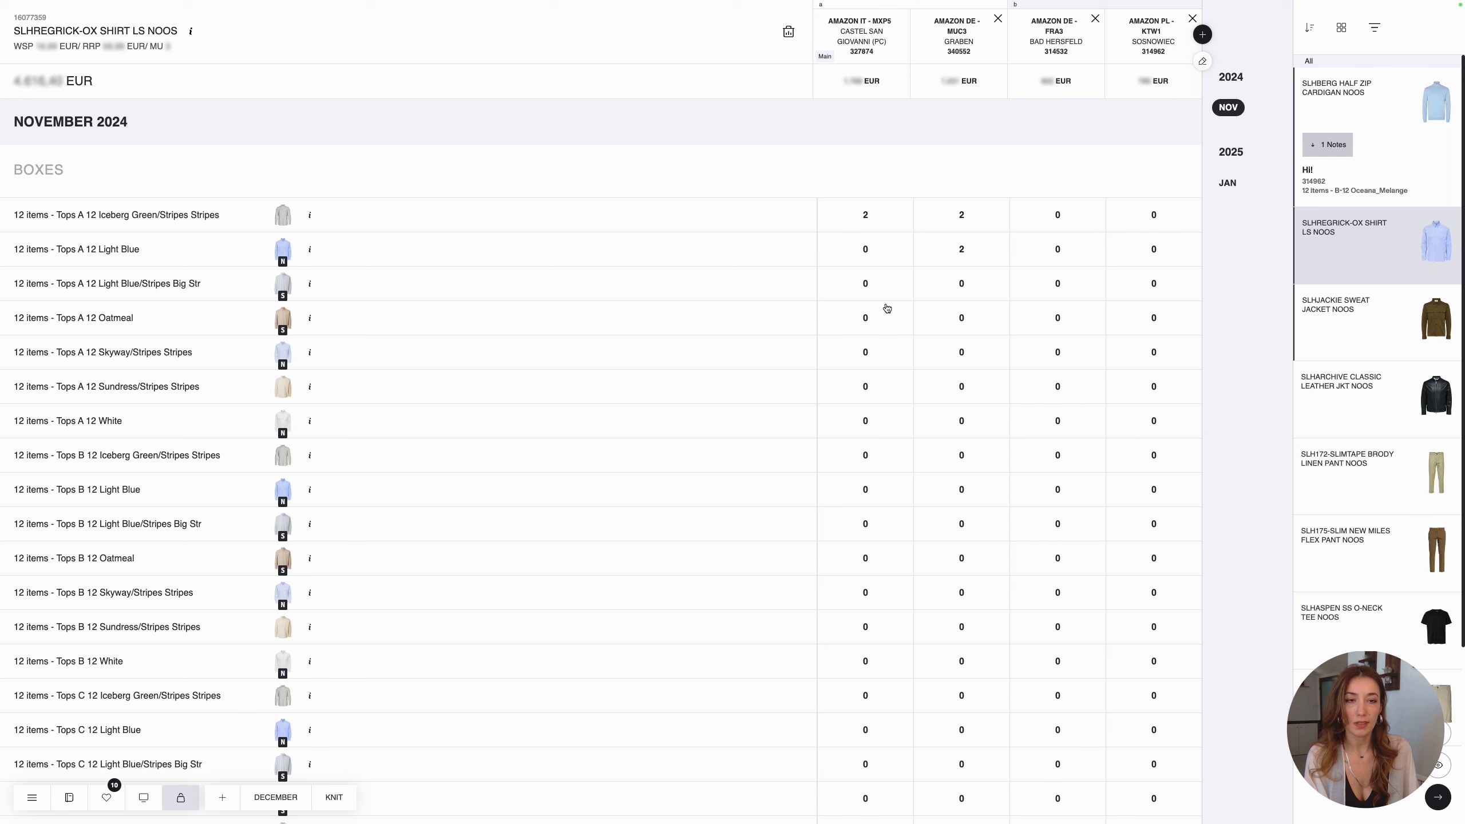
left_click(875, 224)
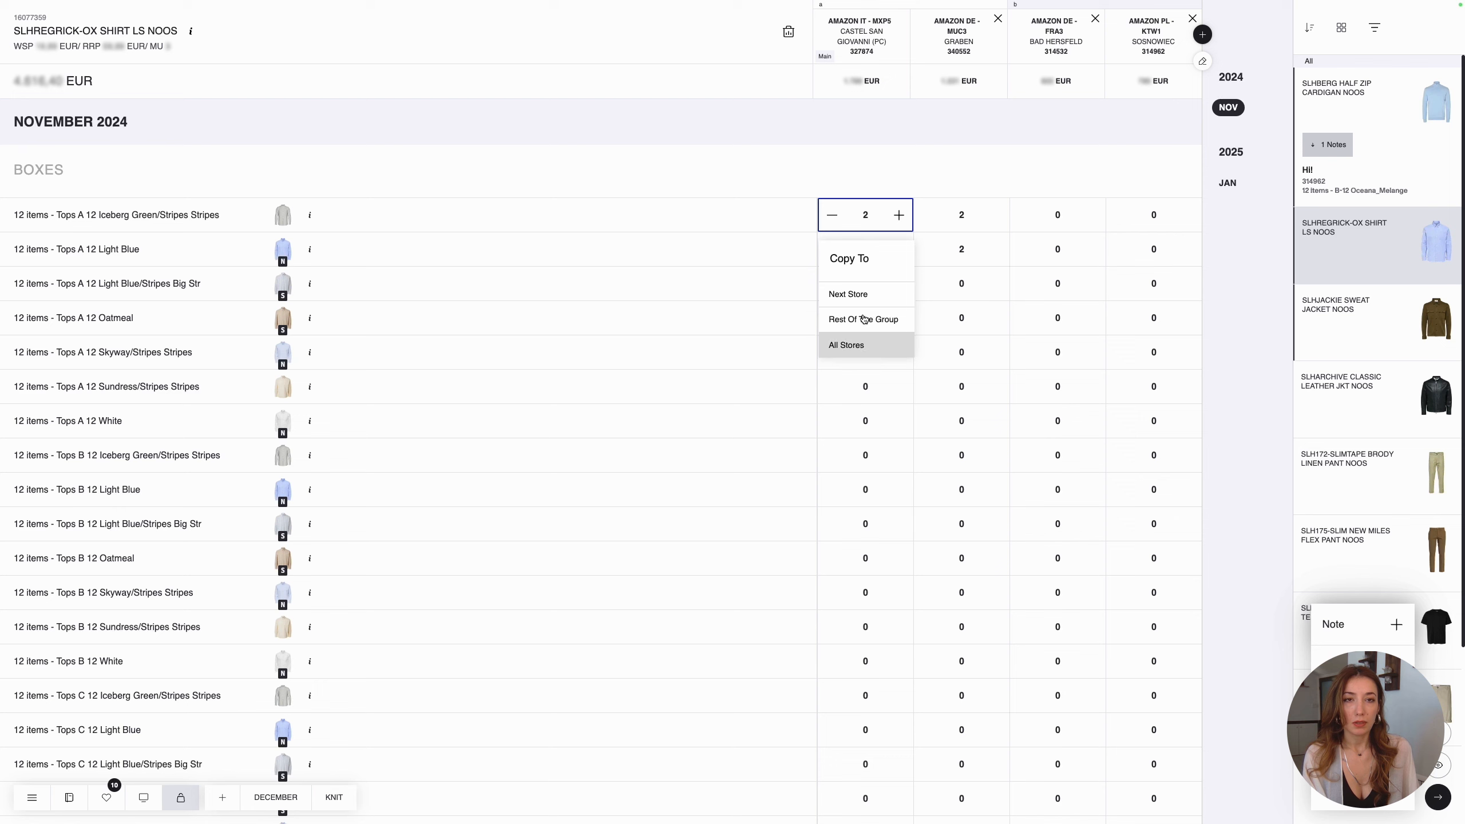
left_click(990, 264)
left_click(1061, 219)
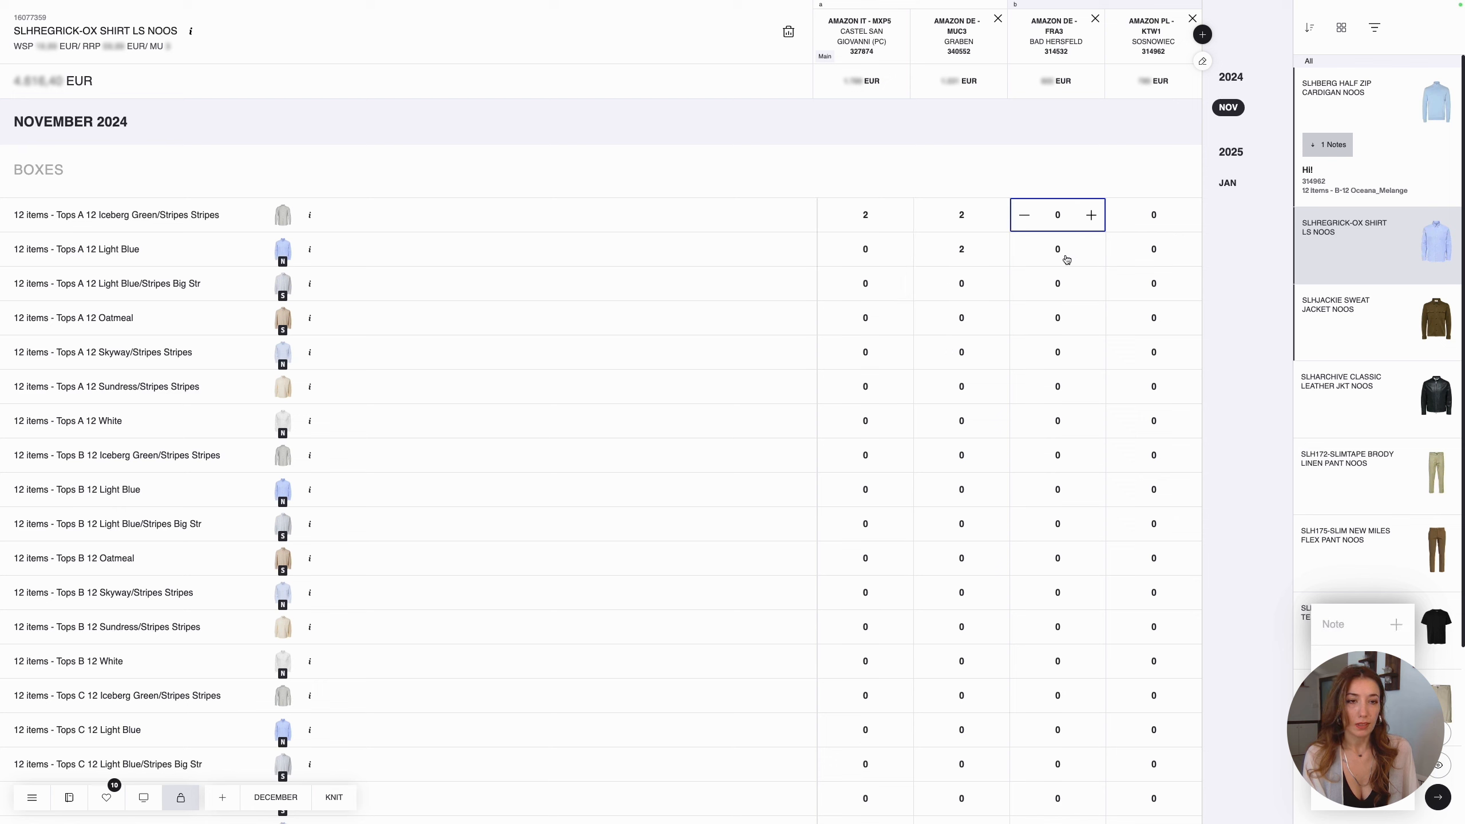
Copy Amazon It - Mxp5's November 2024 Tops A 12 Light Blue and Tops A 12 Iceberg Green/Stripes quantities to all stores.
left_click(879, 252)
right_click(876, 253)
left_click(865, 352)
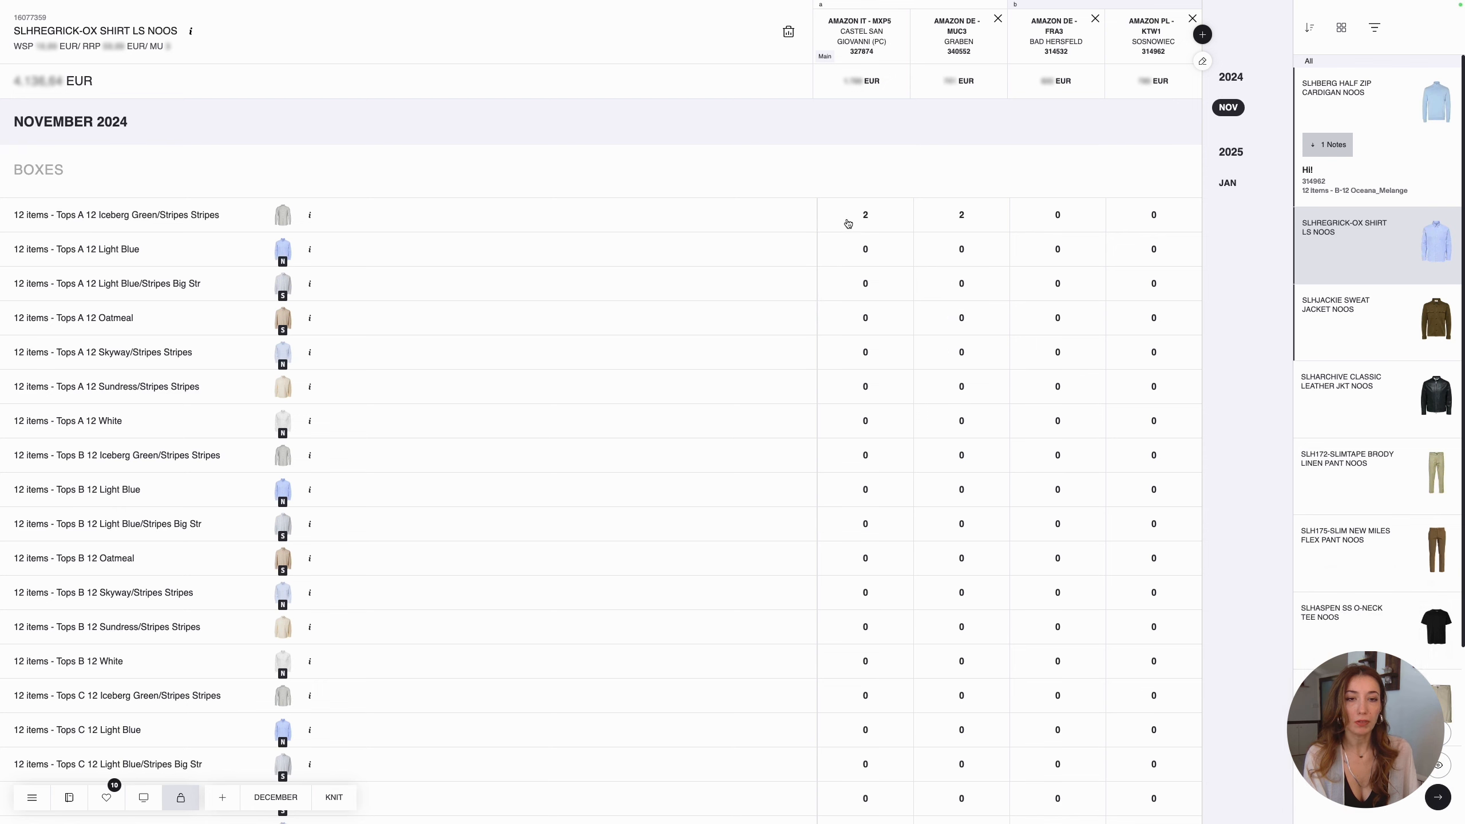
left_click(865, 226)
right_click(867, 217)
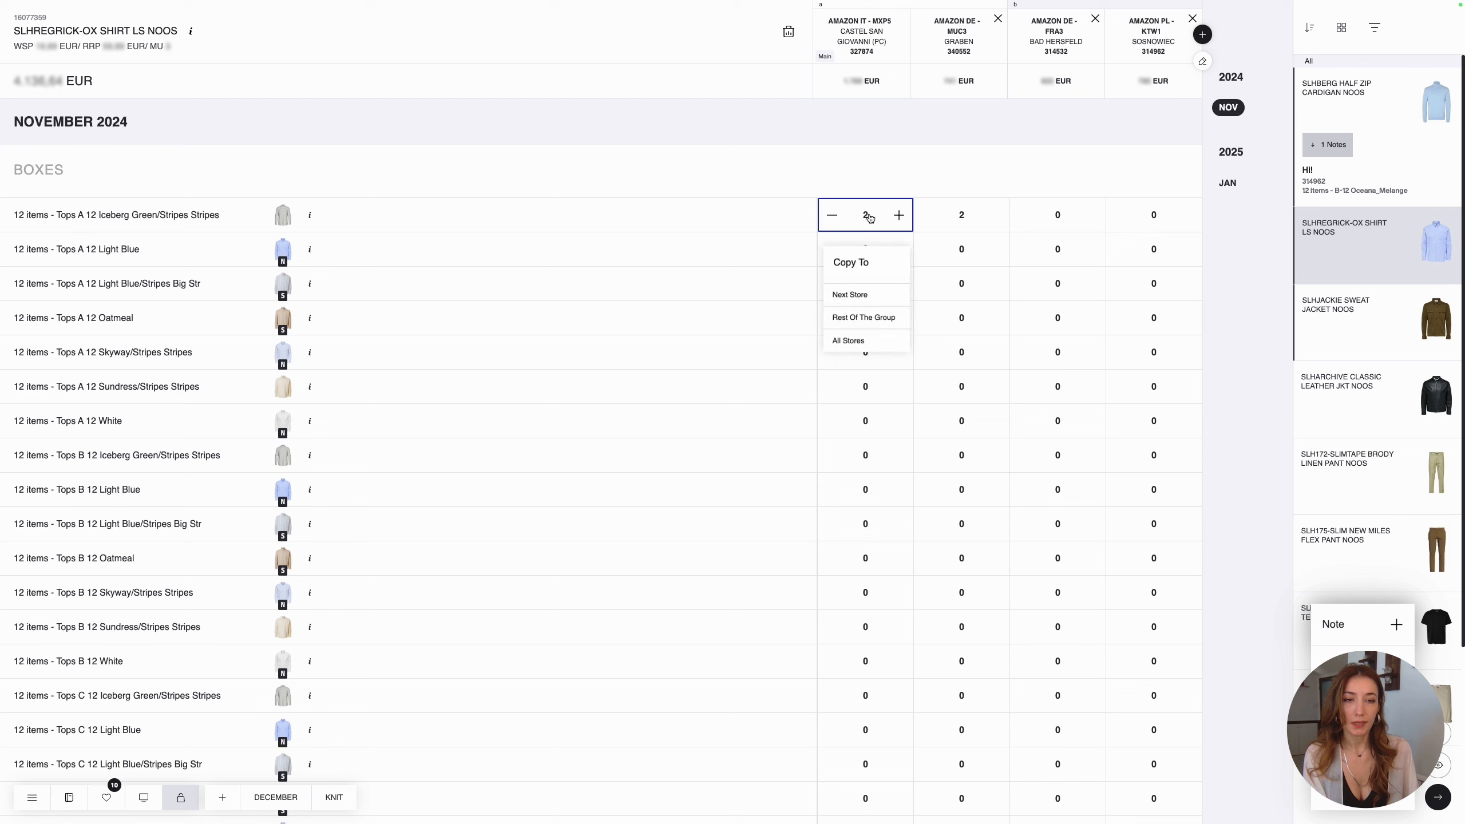
left_click(858, 345)
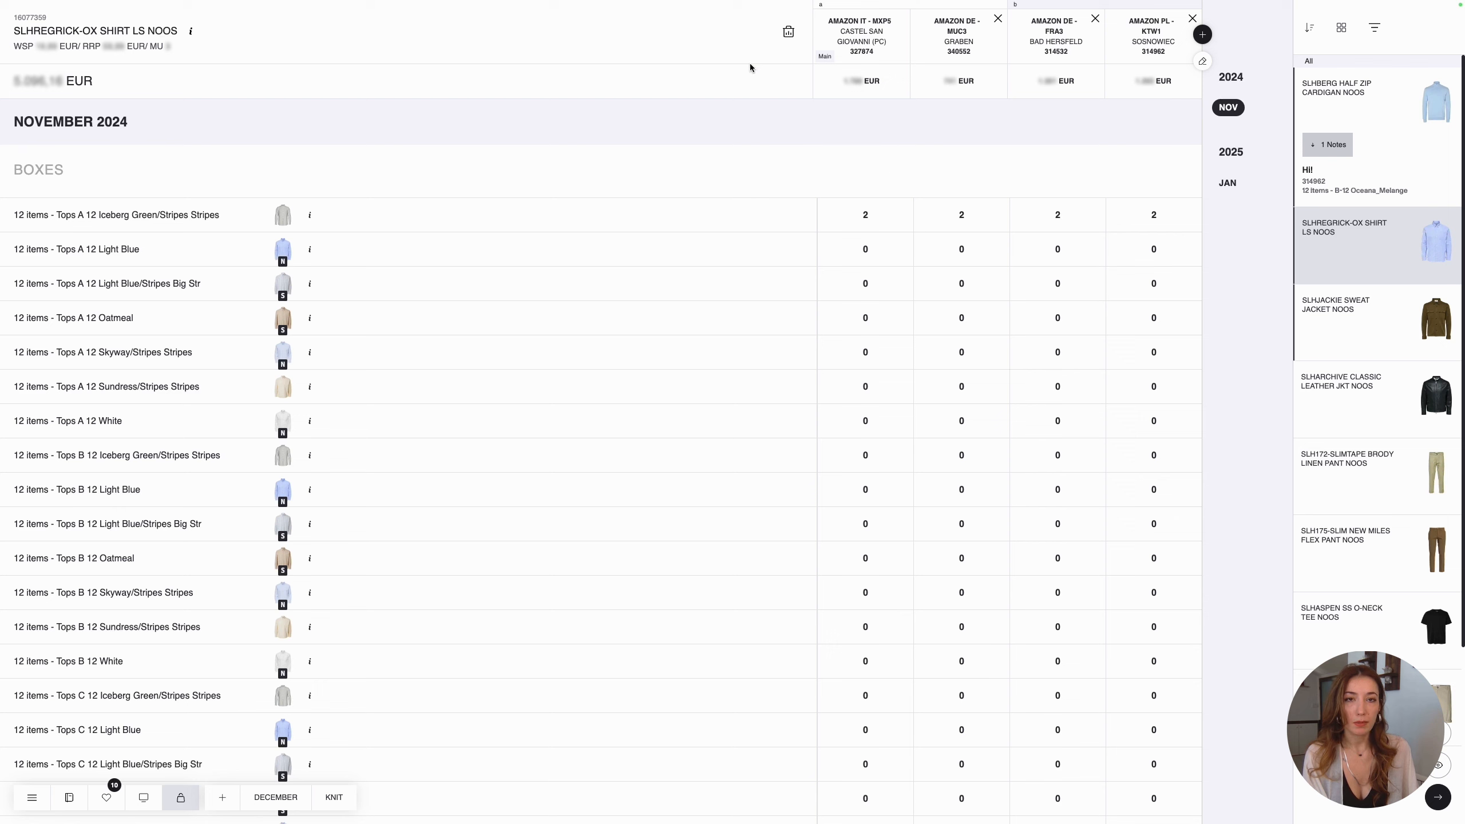
Delete the SLHREGRICK-OX shirt's quantities for the store Amazon De - Muc3.
left_click(789, 35)
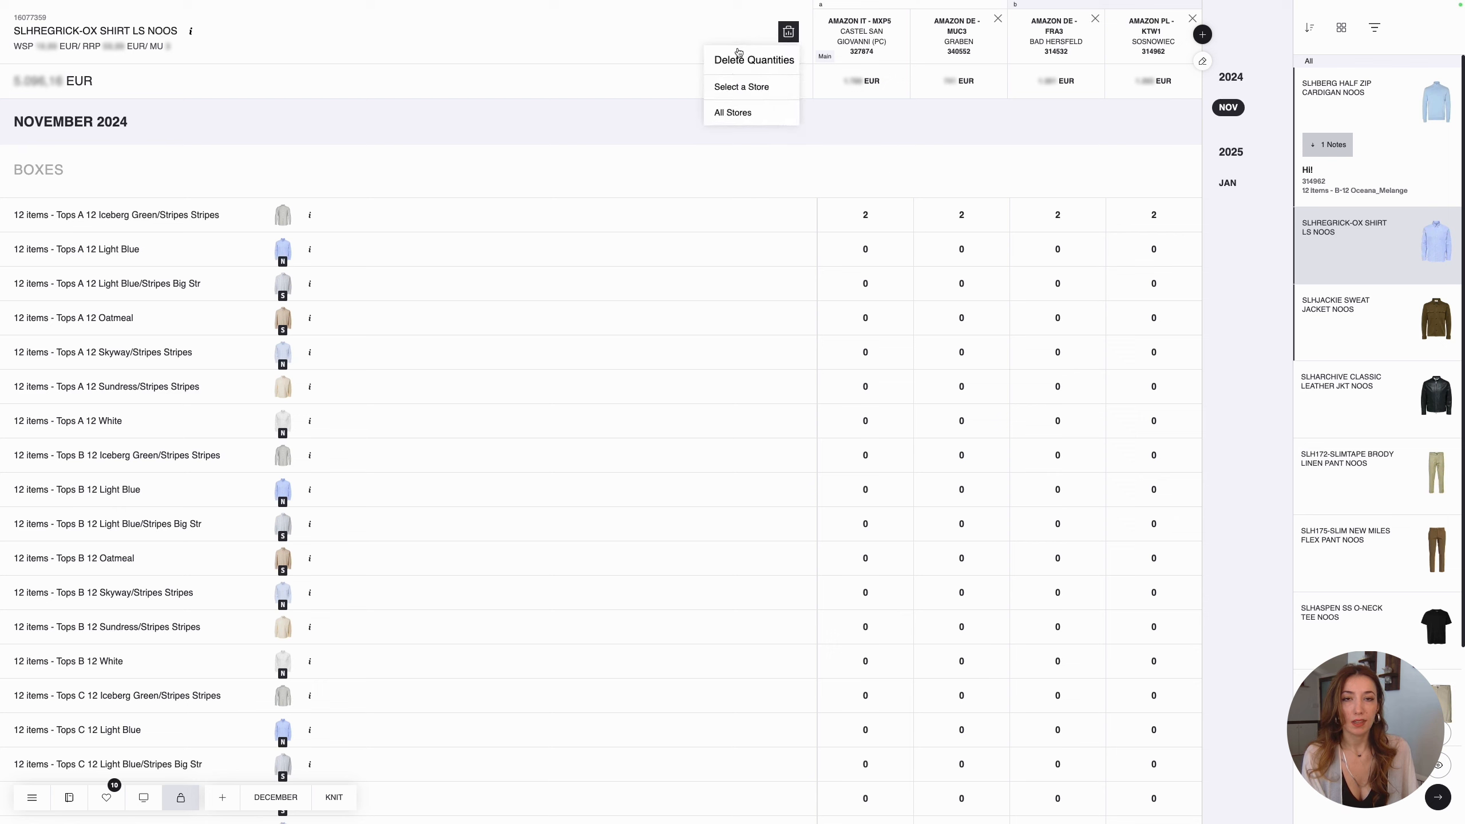
left_click(761, 92)
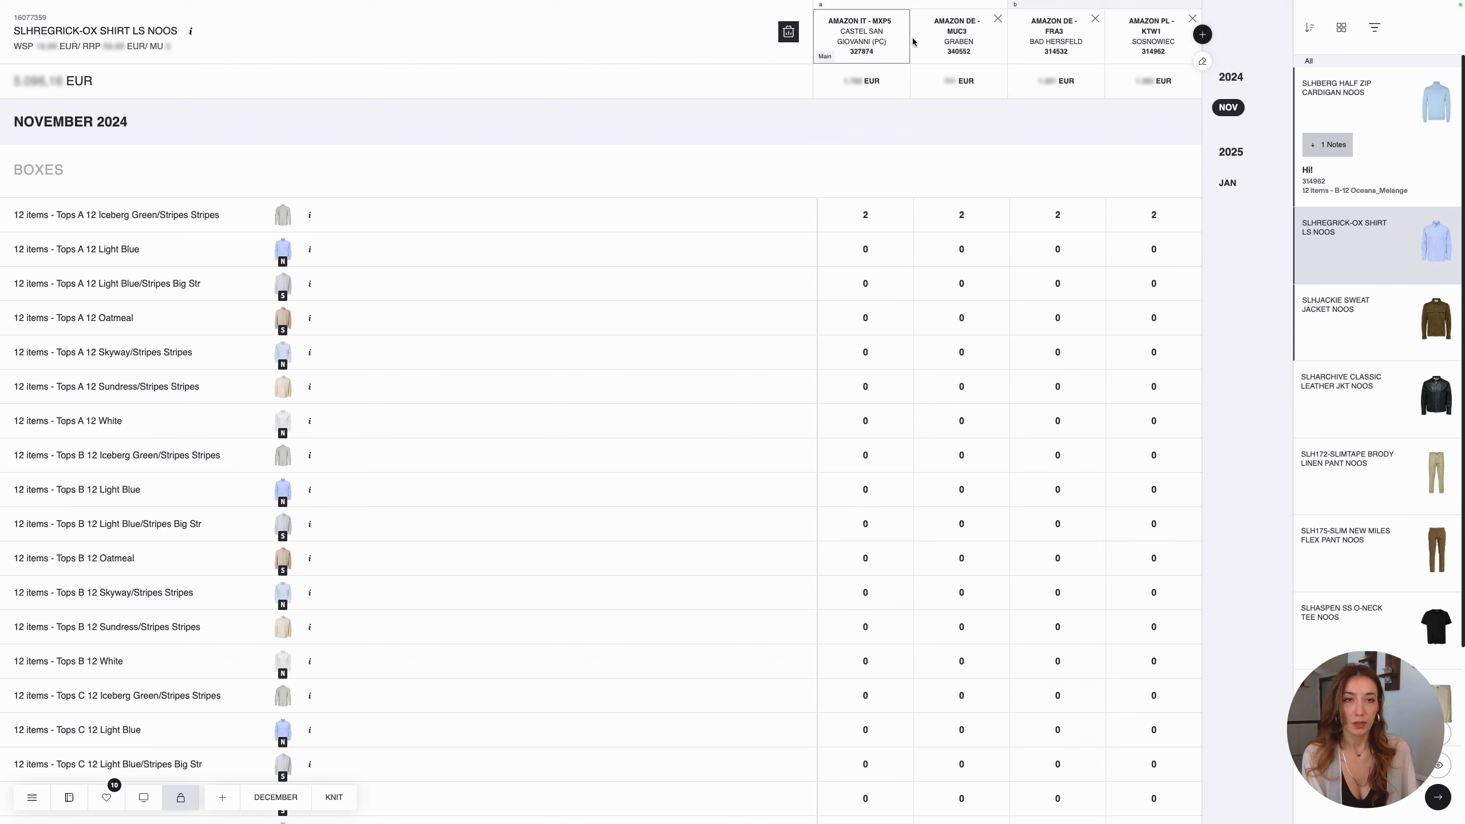
left_click(968, 40)
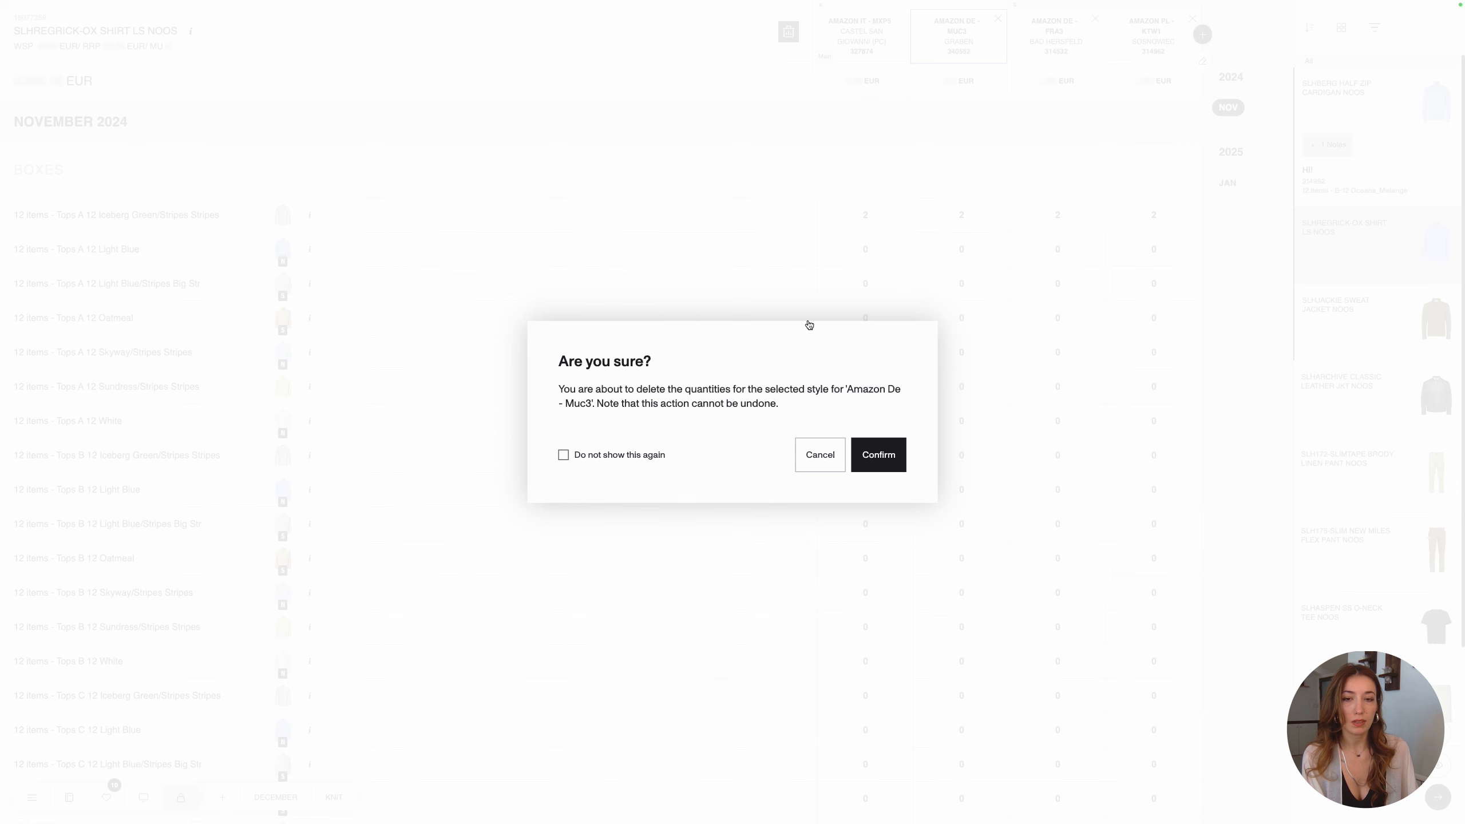
left_click(868, 457)
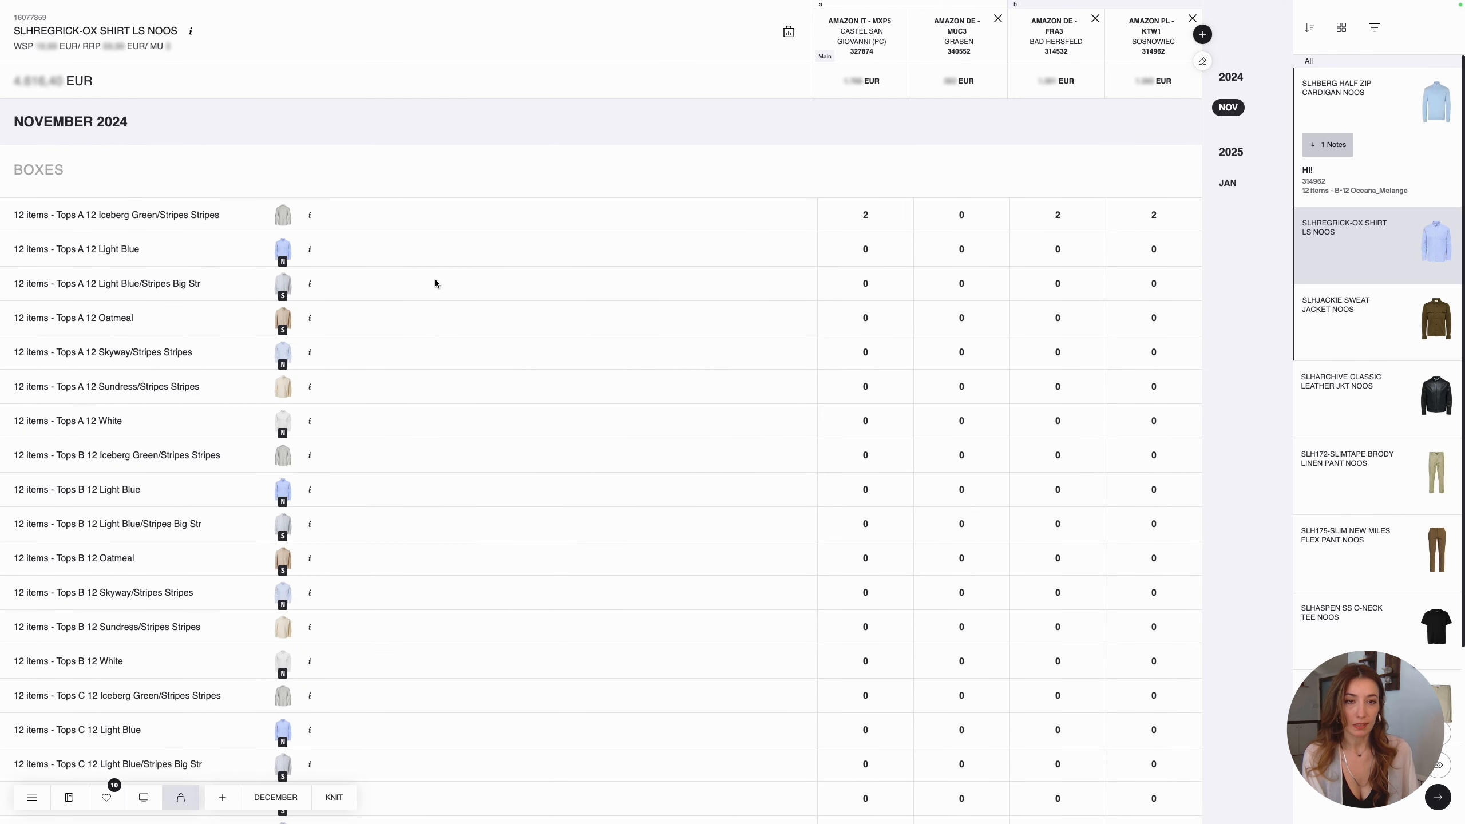
Delete the SLHREGRICK-OX shirt's quantities for all stores.
left_click(787, 33)
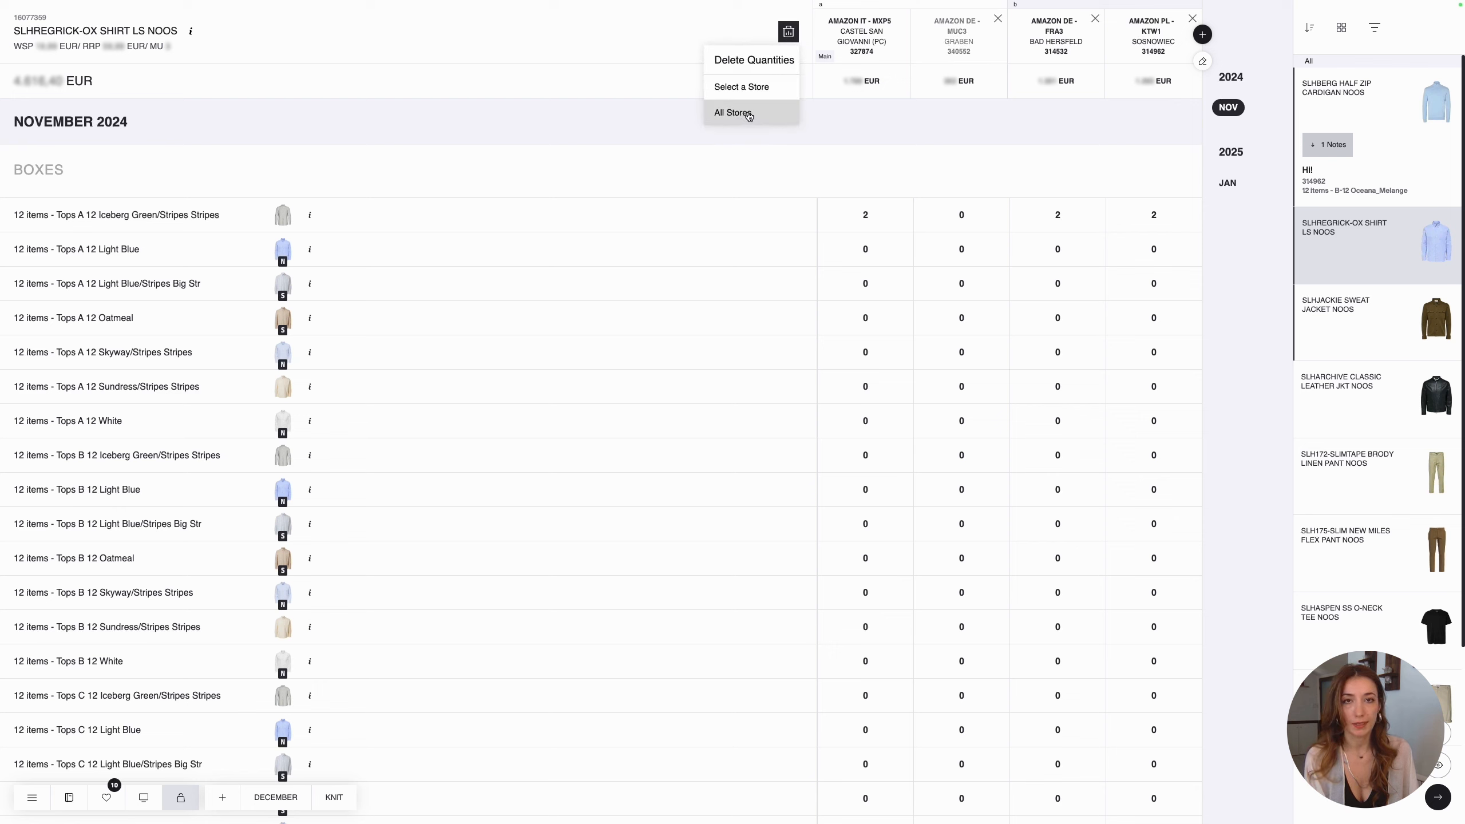
left_click(749, 114)
left_click(888, 454)
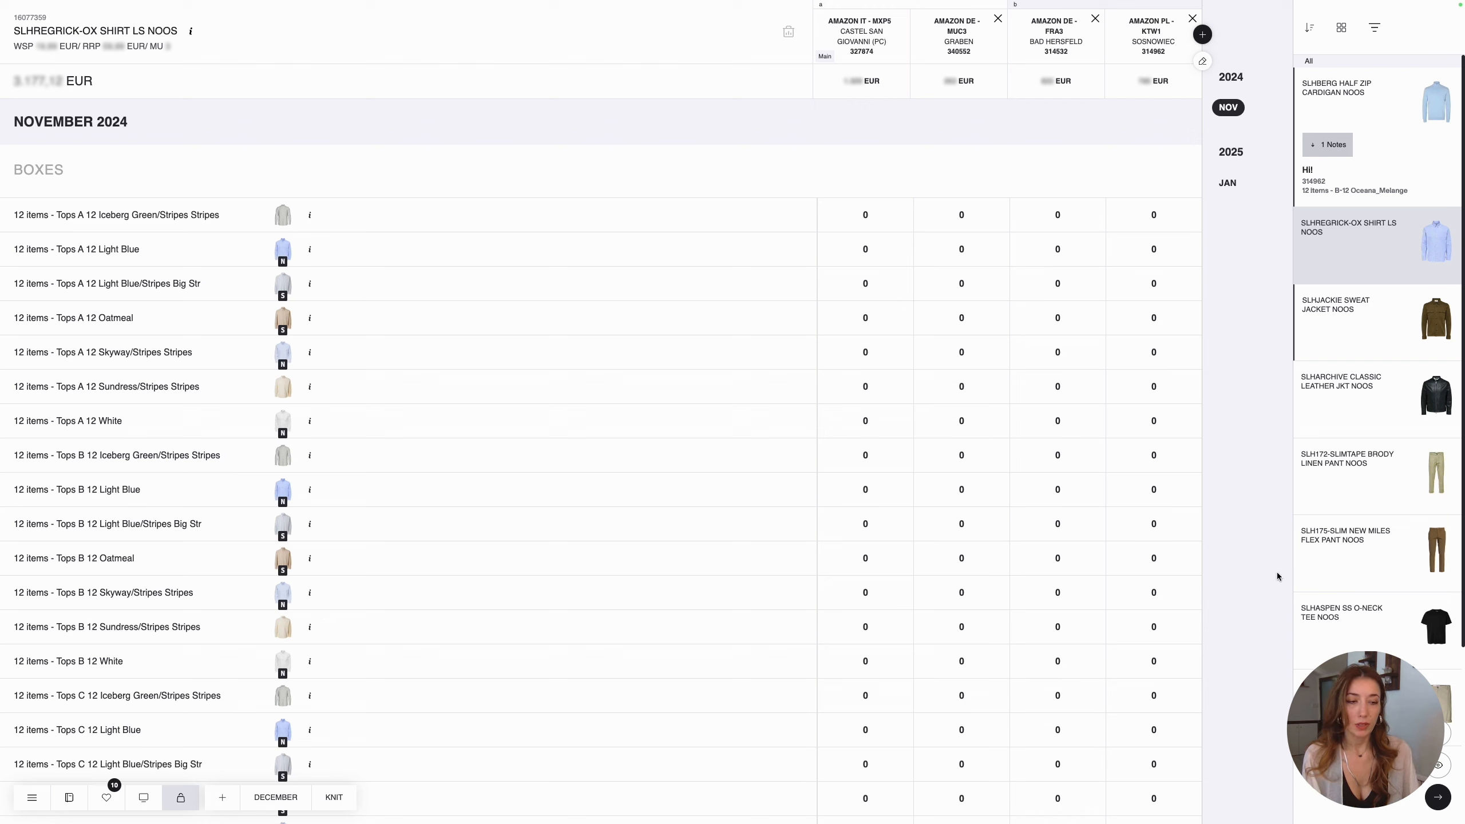
Open the basket's checkout dialog and examine the options for sharing the basket with a customer.
left_click(1438, 799)
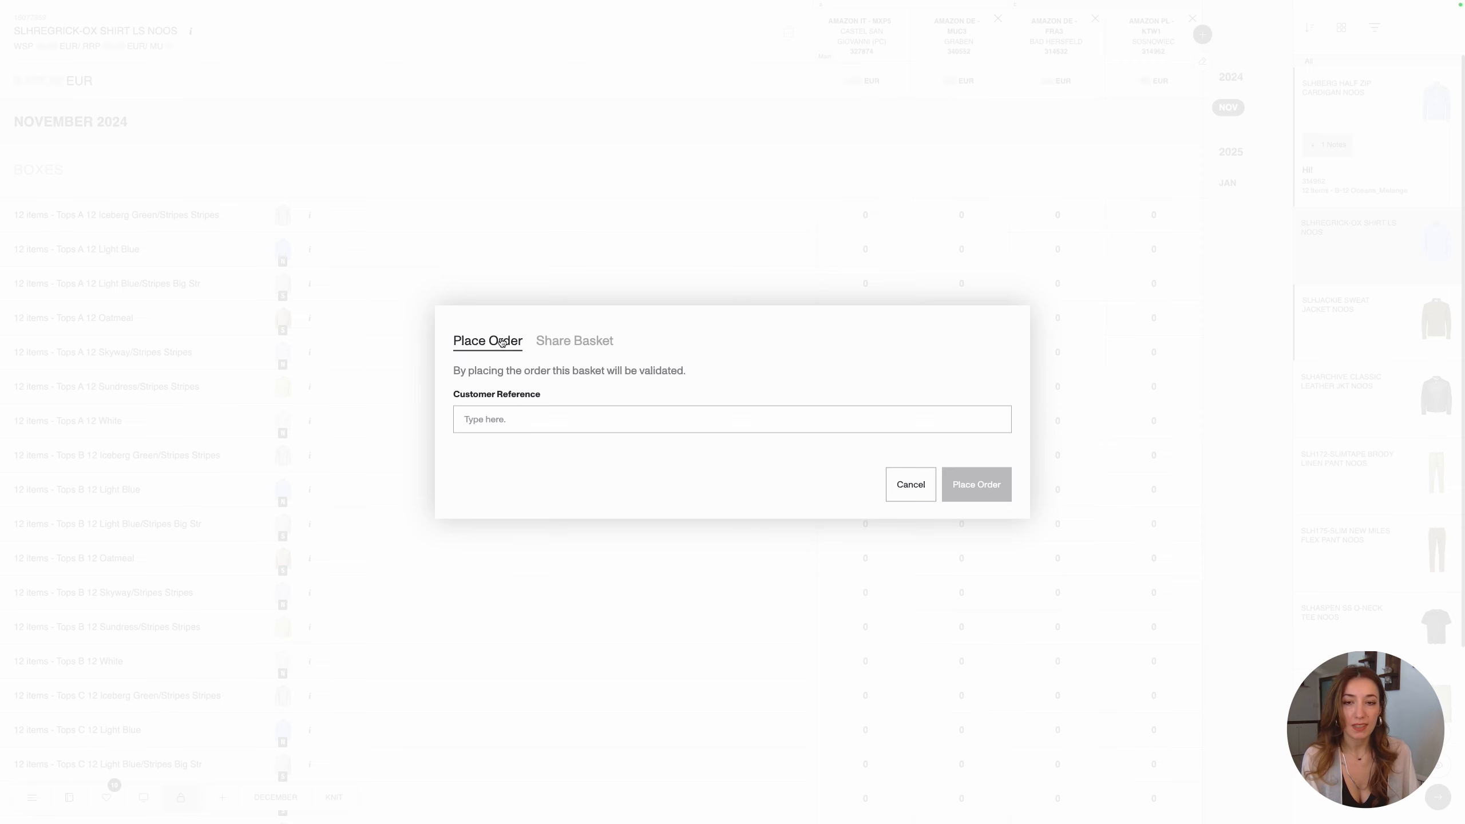
left_click(580, 344)
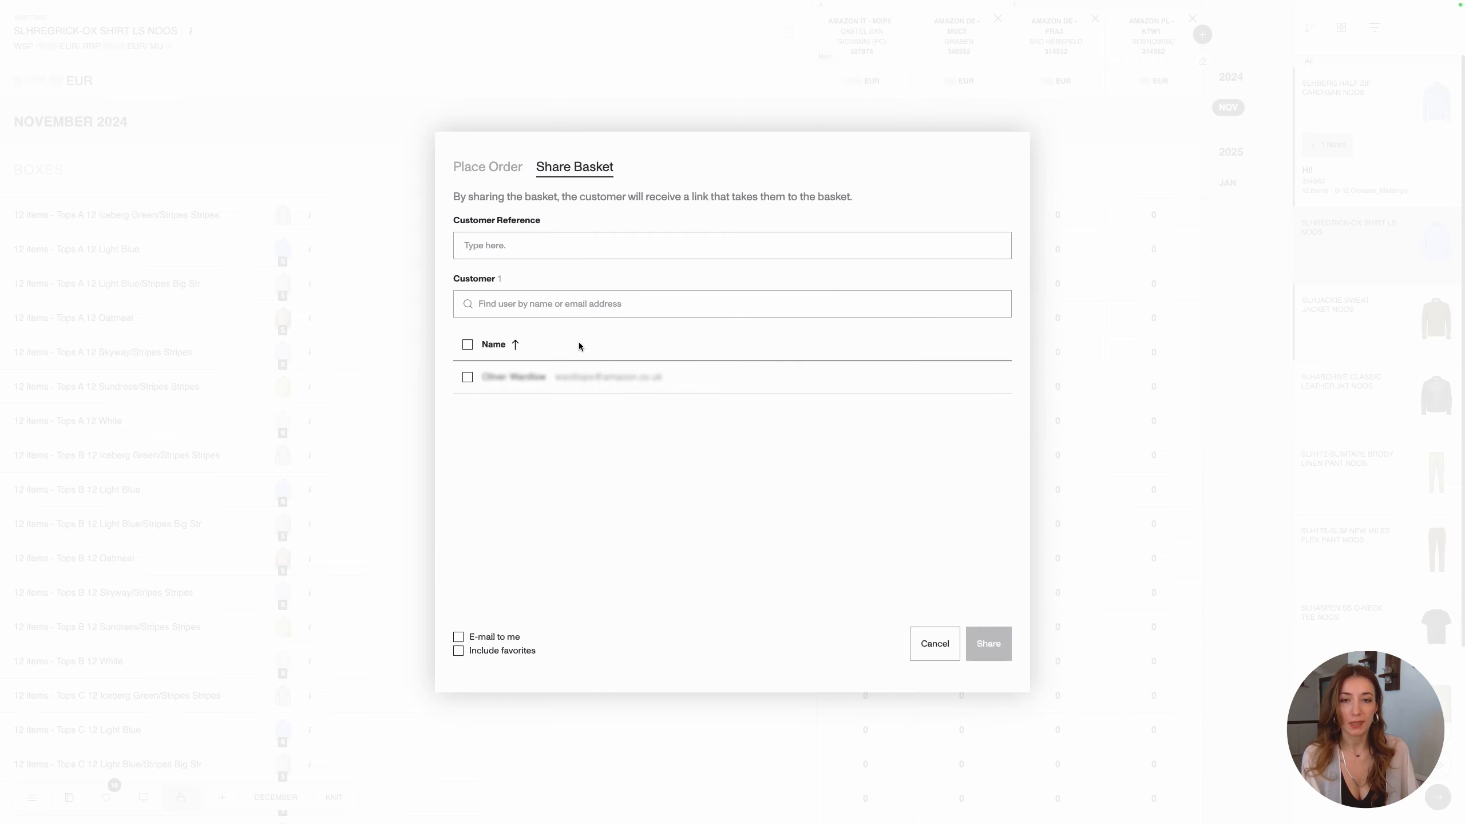
left_click(530, 251)
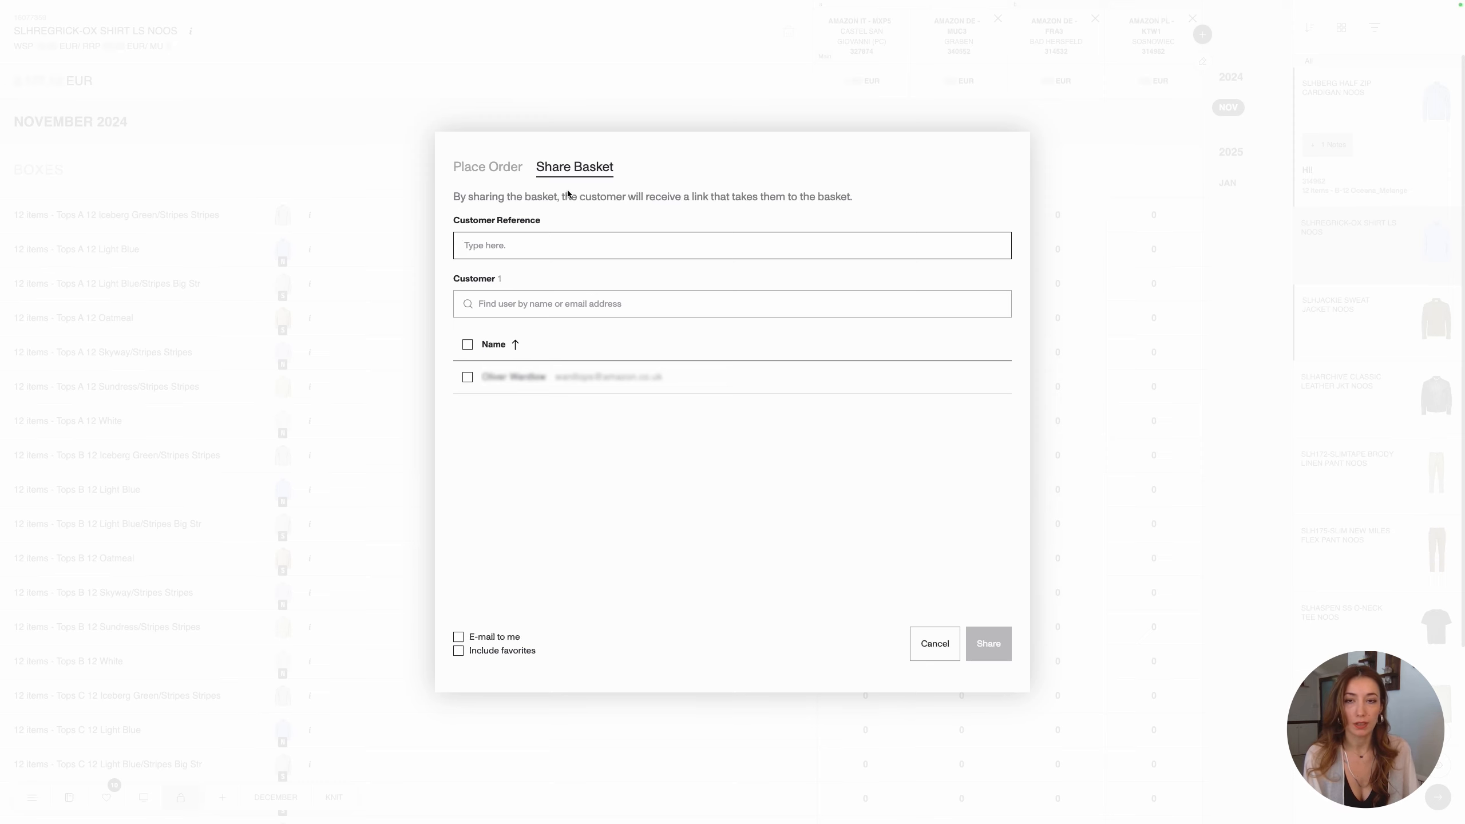
Switch to placing the order and enter "hello" as the customer reference.
left_click(512, 171)
left_click(511, 395)
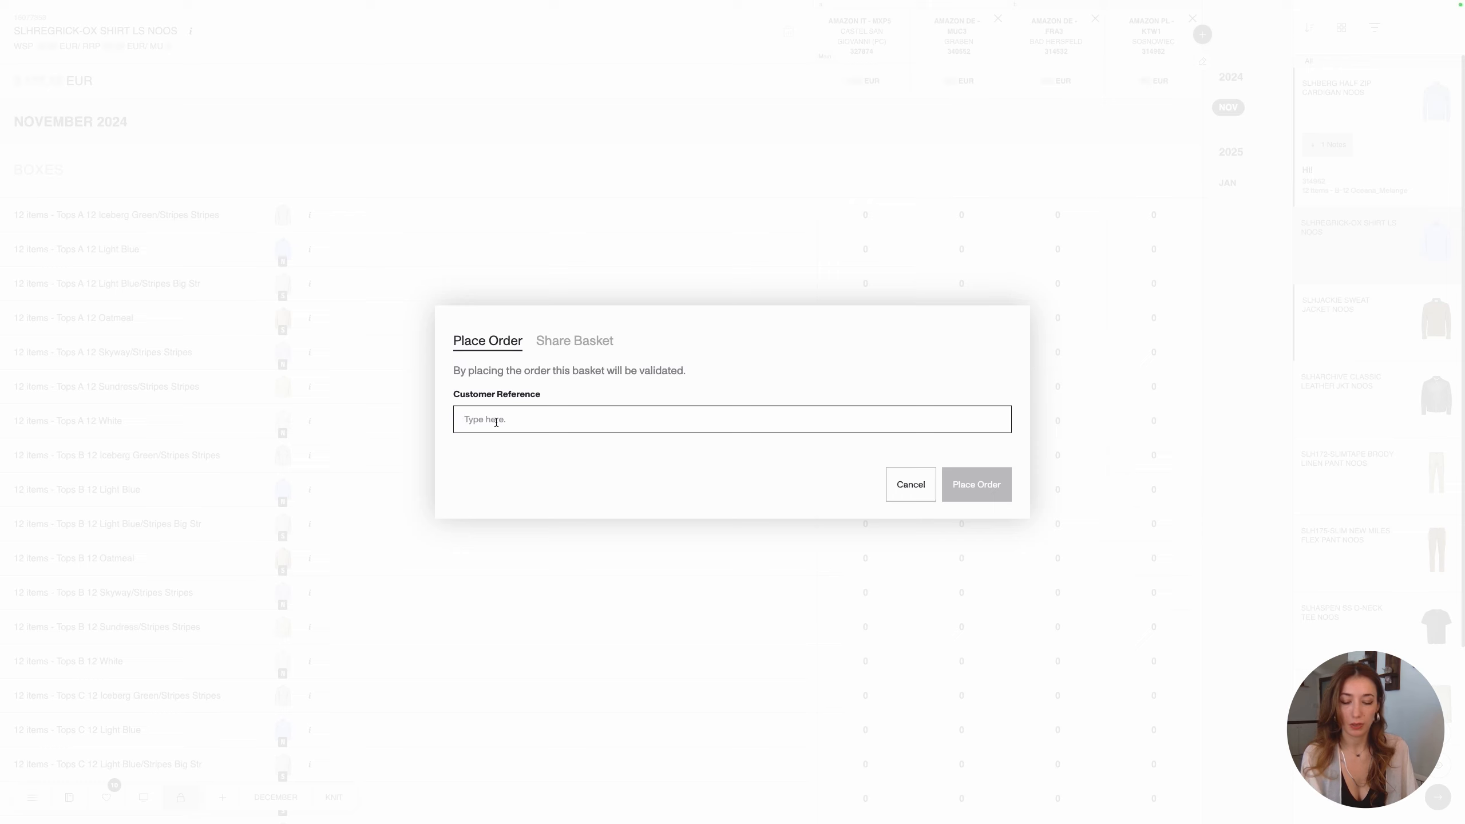
type("H")
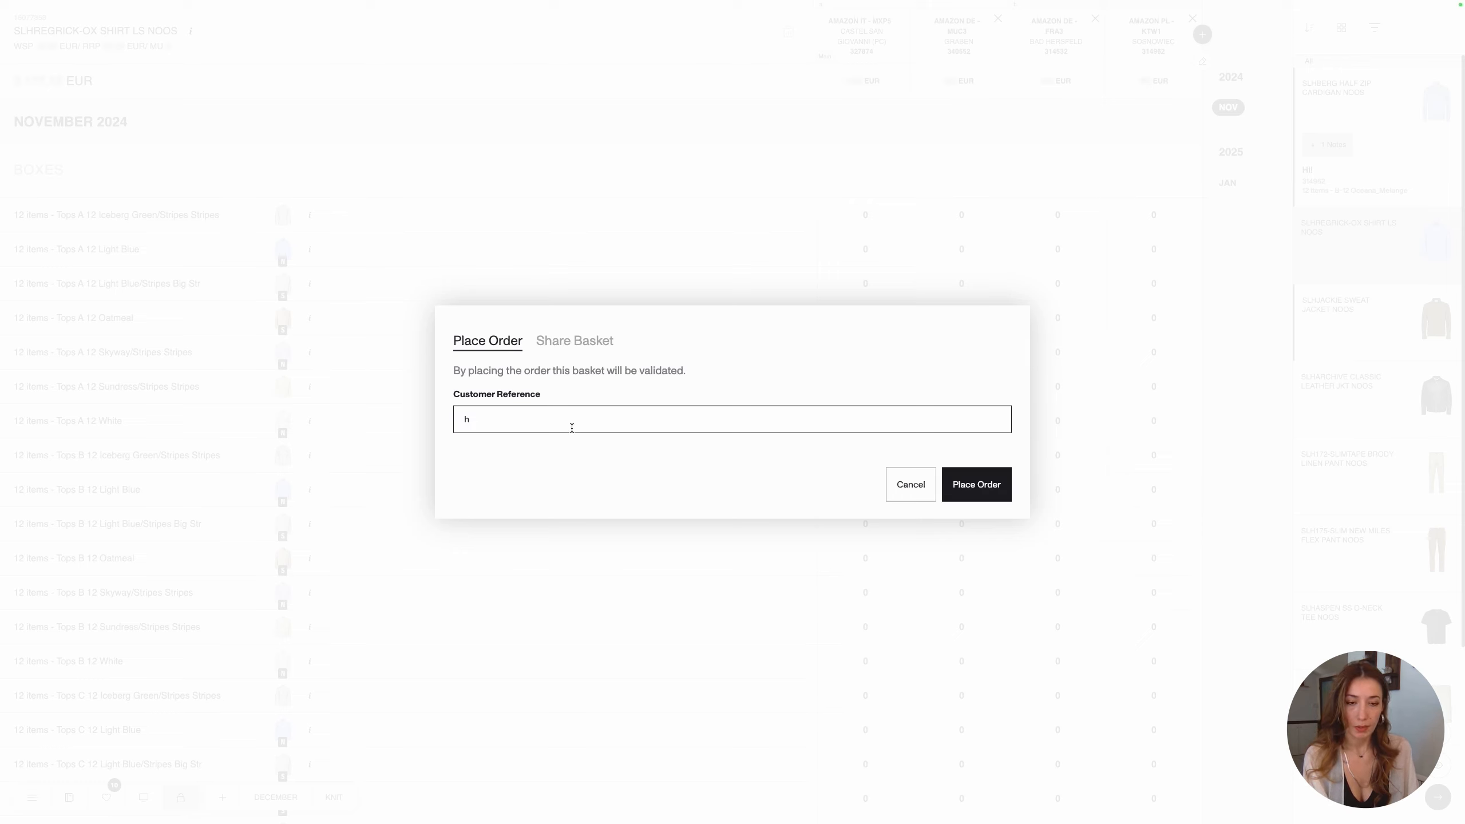
type("ello")
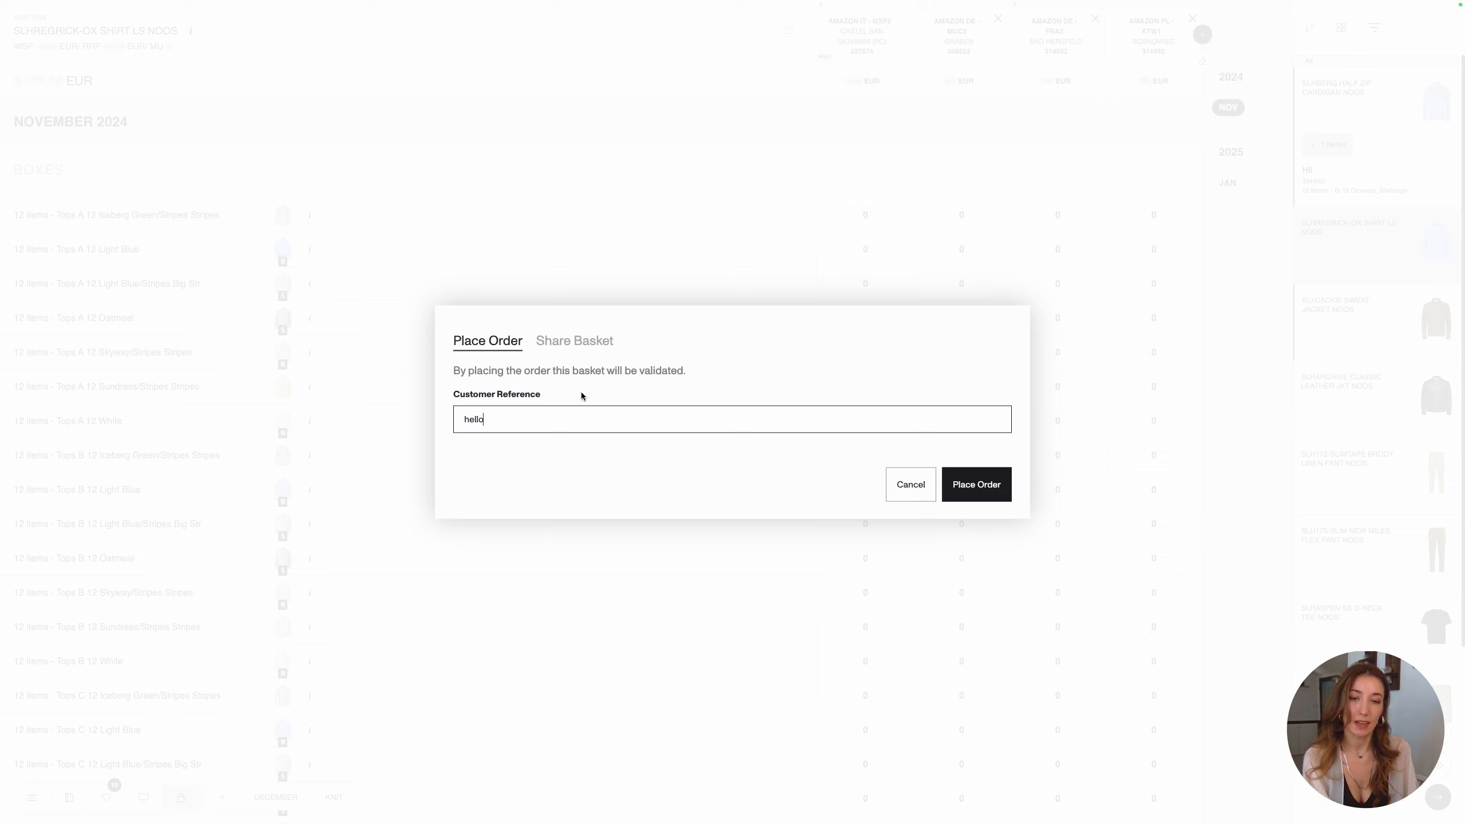